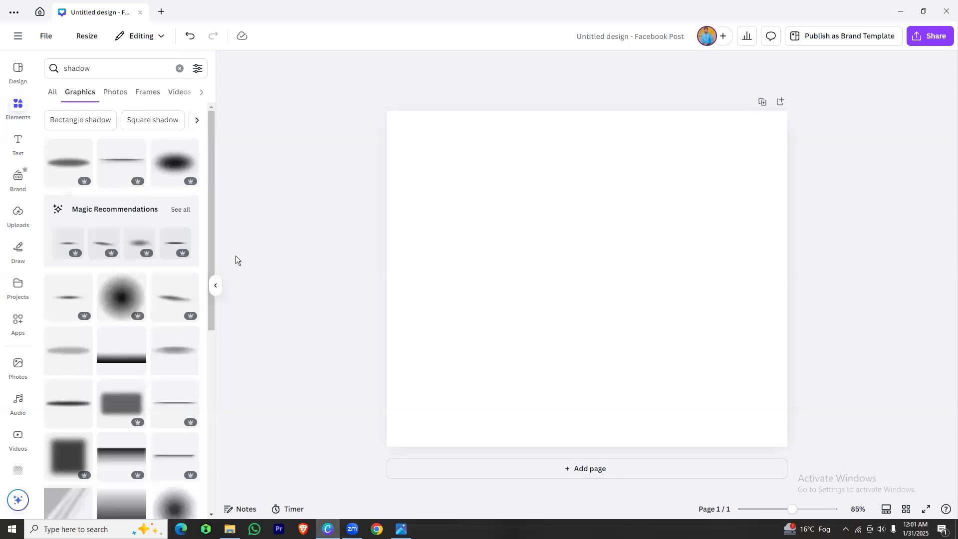
Search the elements library for "shape" and add the plain square shape to the page
left_click(18, 103)
left_click(55, 80)
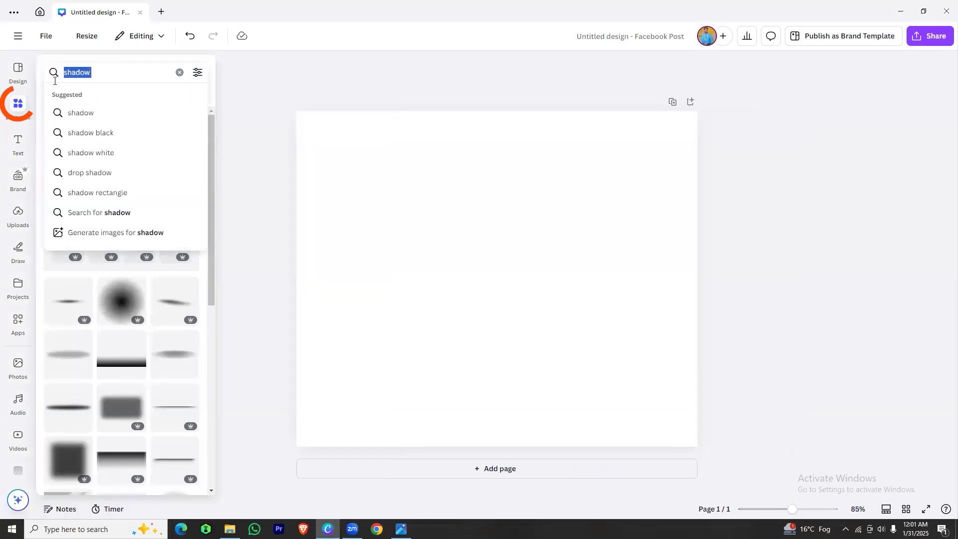
key("BackSpace")
type("shape")
key("Return")
left_click(52, 96)
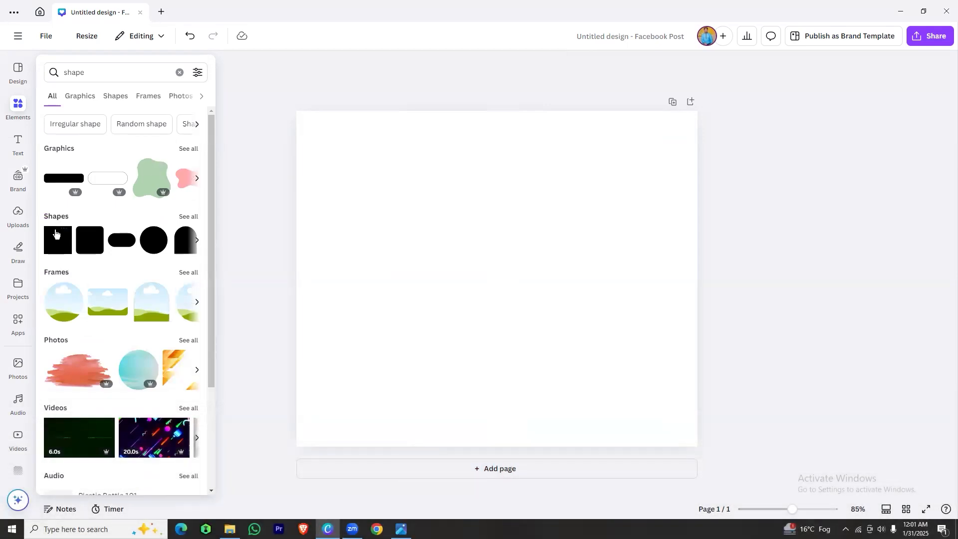
left_click(58, 245)
Move the square to the page's upper-left corner and stretch it to cover the whole page exactly
left_click(465, 270)
left_click(428, 238)
left_click(490, 290)
left_click_drag(491, 290, 339, 176)
left_click_drag(397, 211, 697, 455)
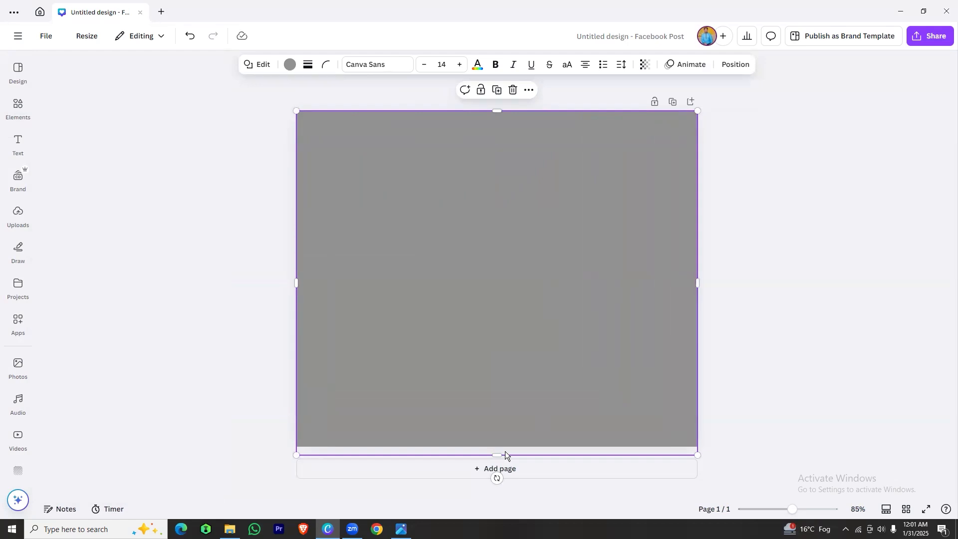
left_click_drag(498, 453, 496, 447)
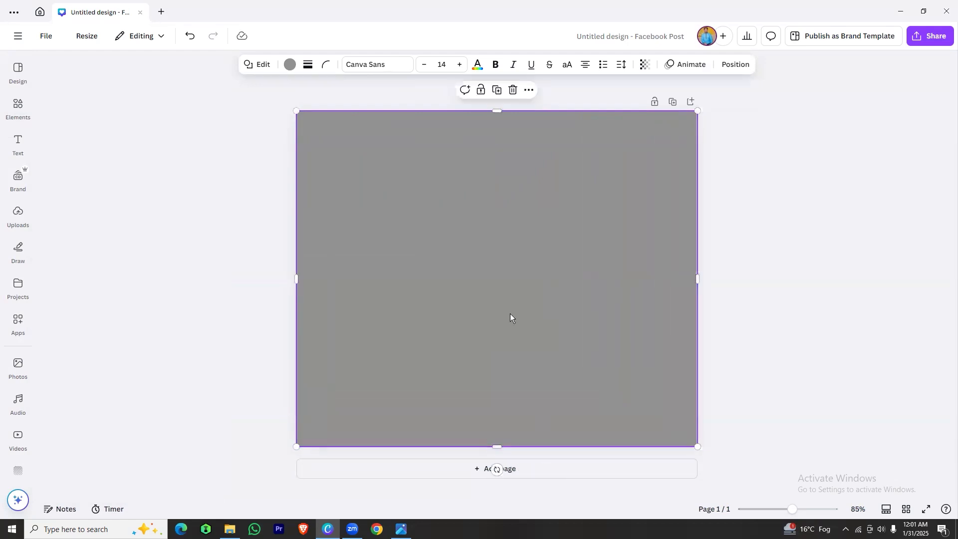
left_click(765, 234)
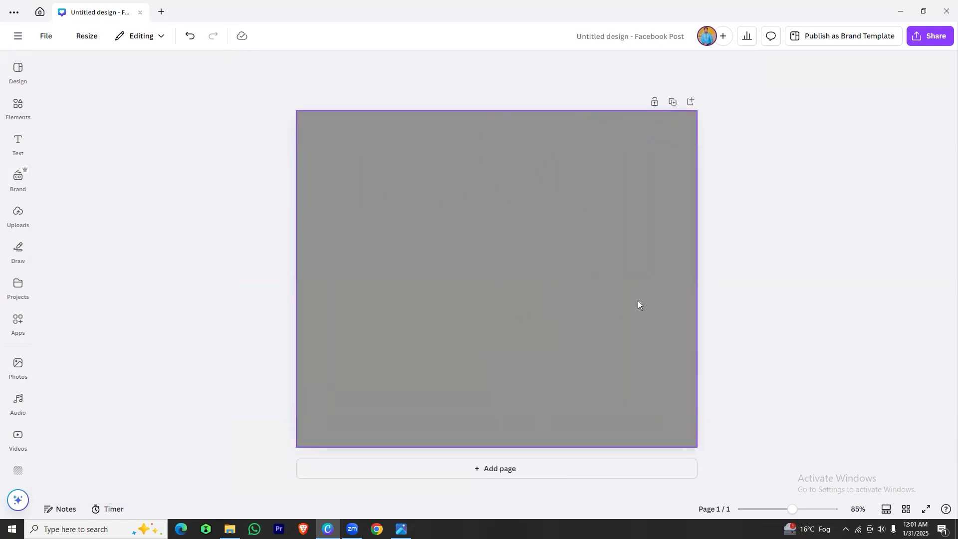
Set the grey shape's width to 470 px so it fills only one half of the page
left_click(443, 286)
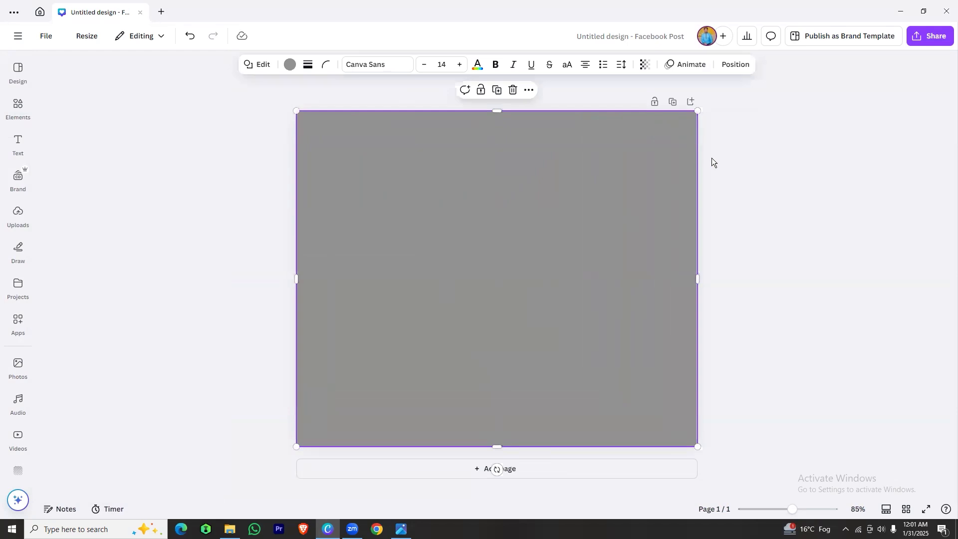
left_click(734, 71)
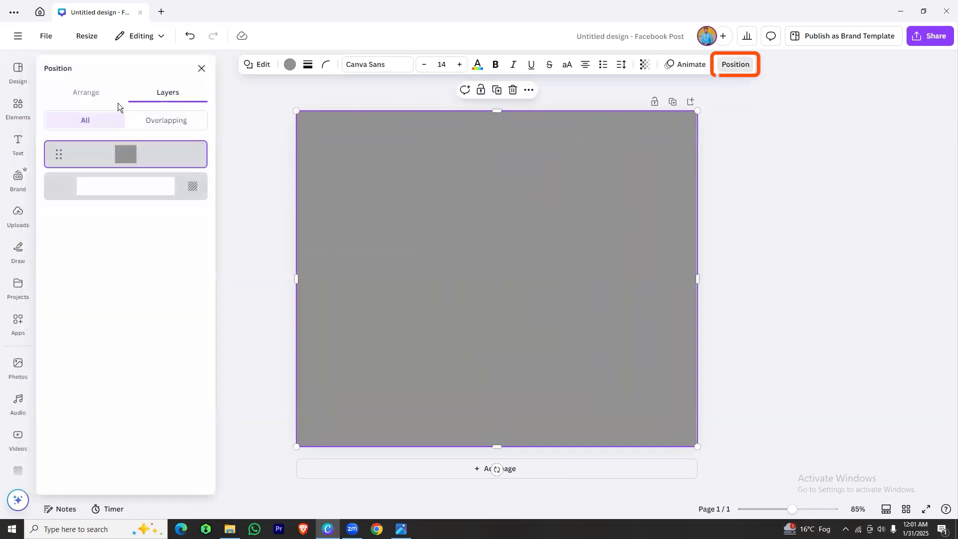
left_click(93, 96)
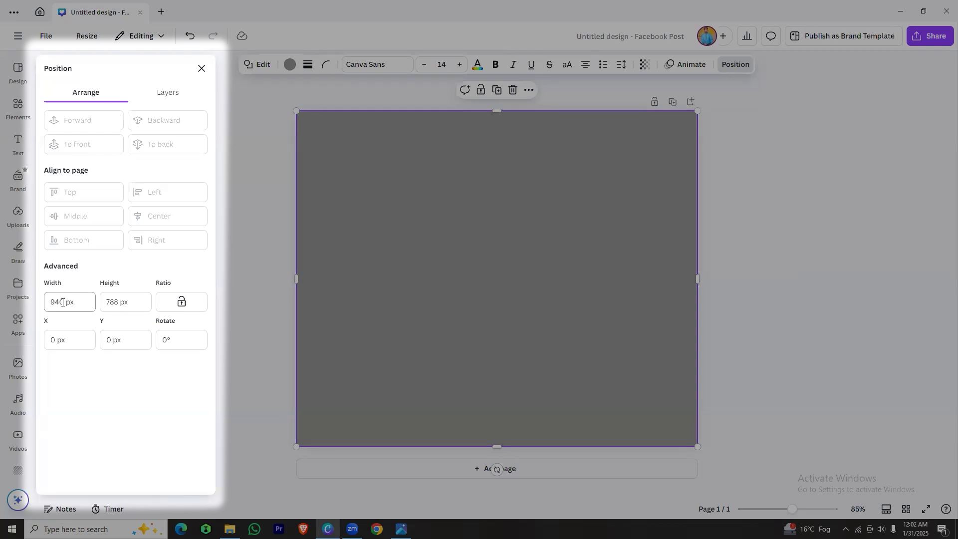
left_click_drag(64, 302, 54, 302)
type("470")
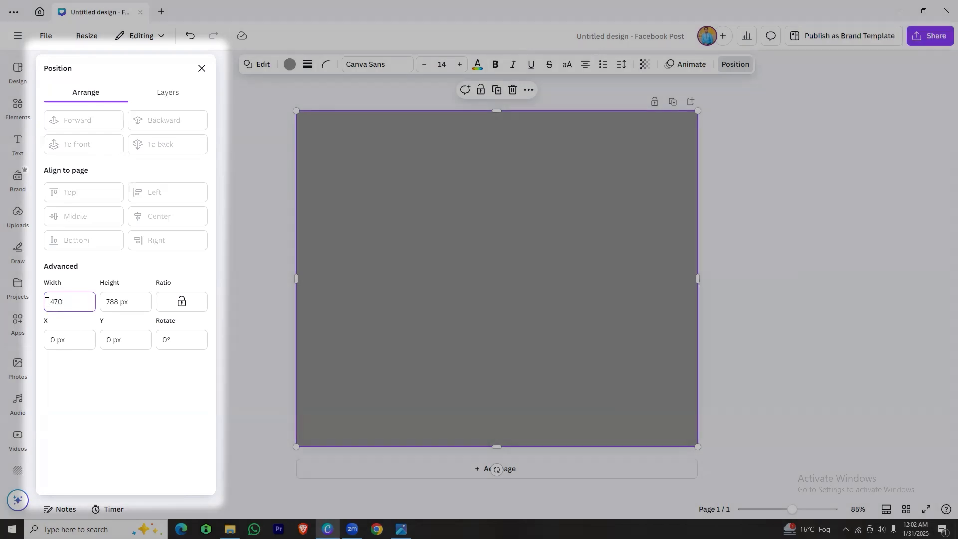
key("Return")
left_click(558, 263)
Recolor the half-page rectangle to a custom vivid orange, about #F6660C
left_click(412, 208)
left_click(288, 65)
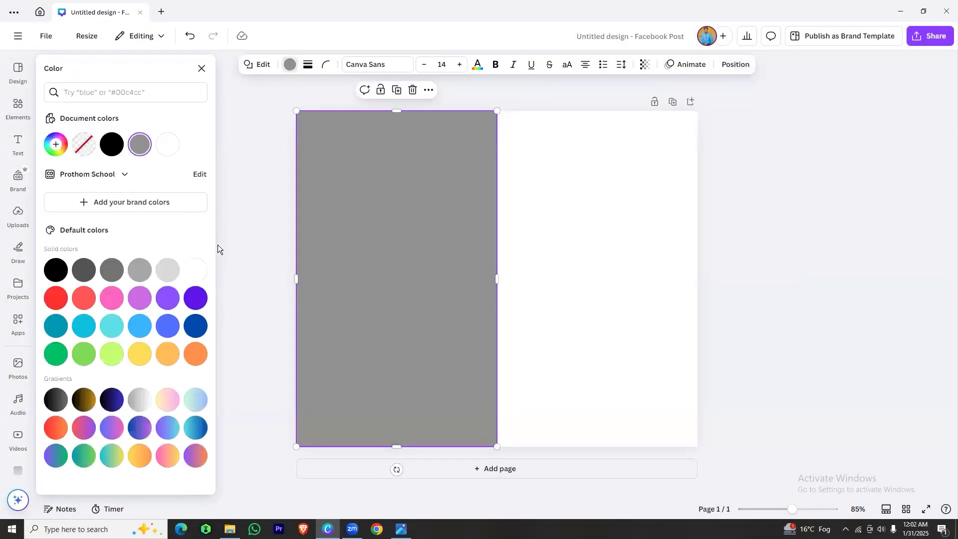
left_click(194, 358)
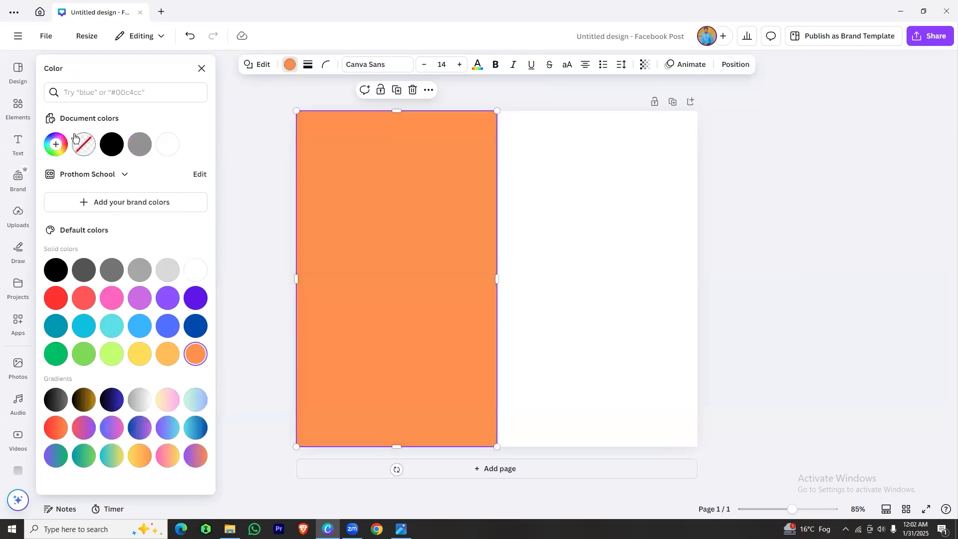
left_click(61, 144)
left_click_drag(149, 196, 184, 195)
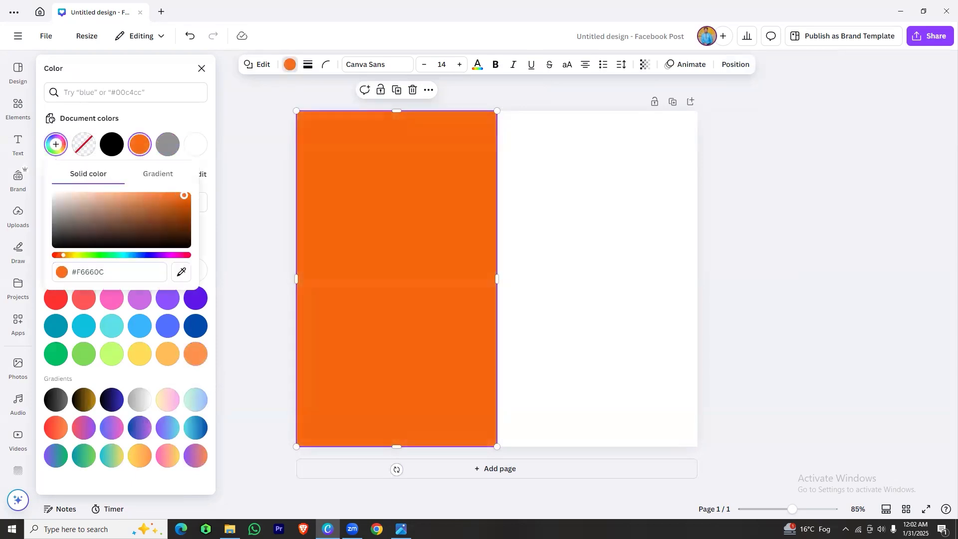
left_click(631, 190)
left_click(752, 217)
left_click(464, 235)
left_click(675, 254)
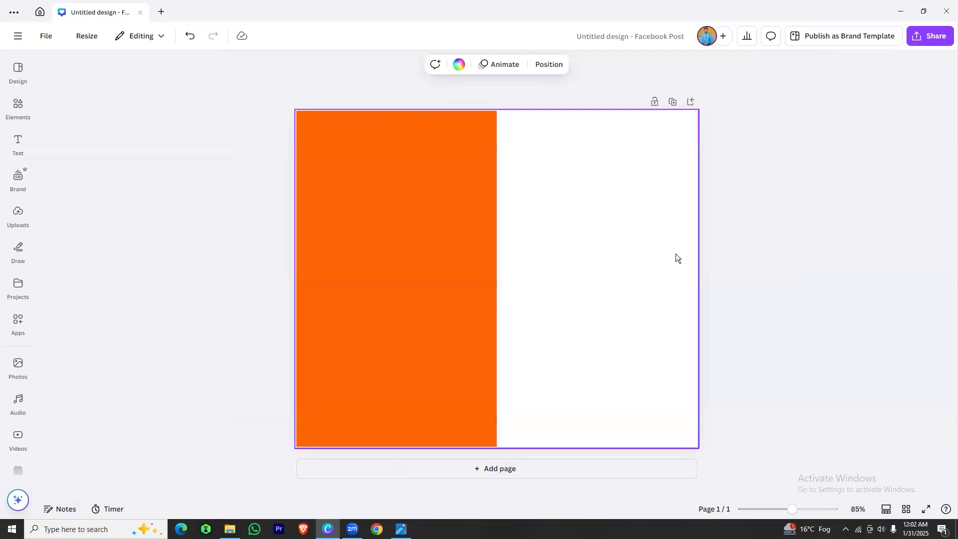
Search the elements library for "hadephone" and place the light grey headphone photo over the orange half
left_click(18, 105)
left_click_drag(104, 75, 63, 70)
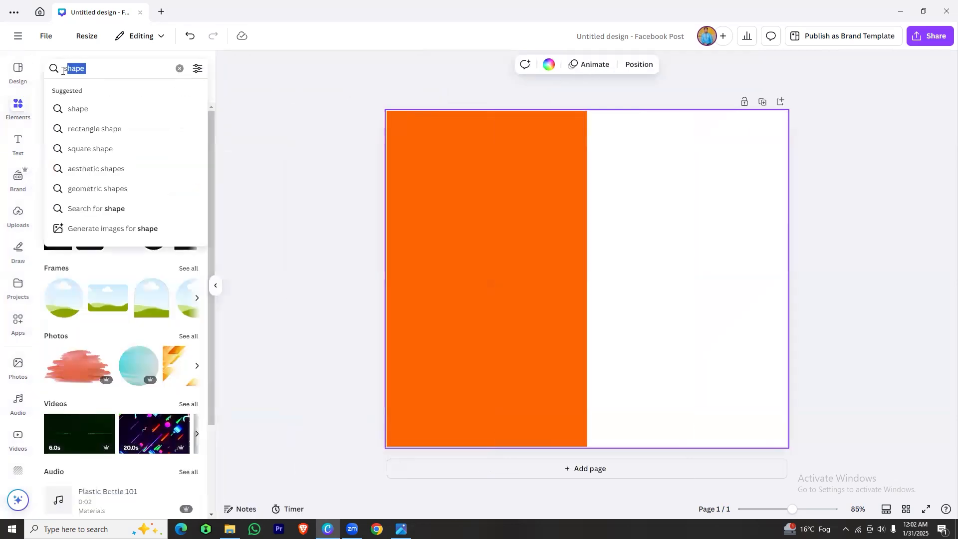
type("hadephone")
key("Return")
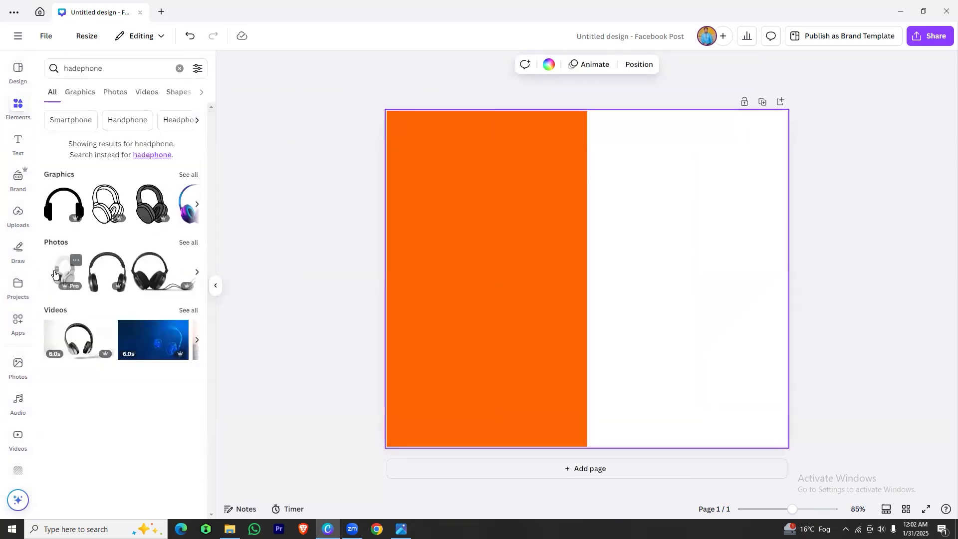
left_click(65, 272)
left_click_drag(616, 270, 523, 271)
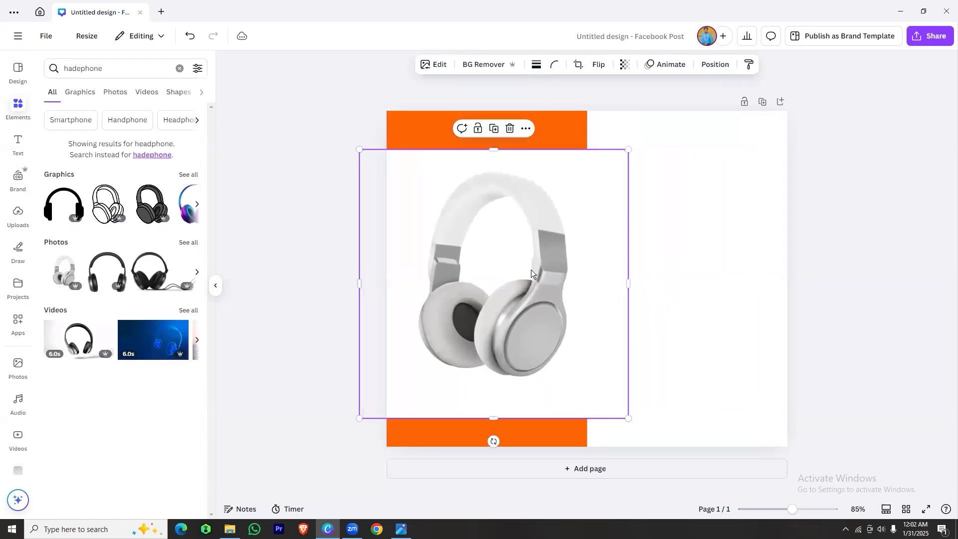
Remove the headphone photo's background, reposition it on the orange half and apply the Drop shadow effect
left_click(483, 65)
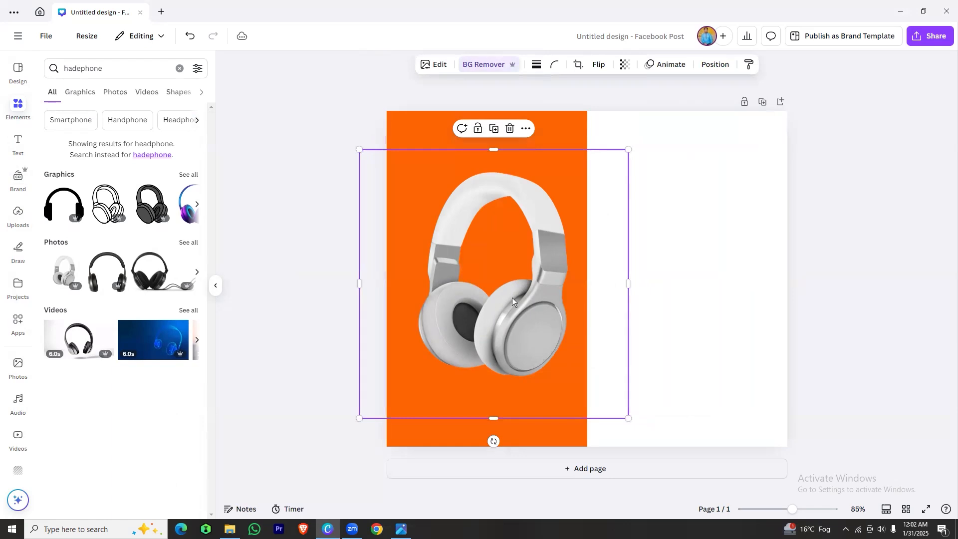
left_click_drag(503, 288, 491, 296)
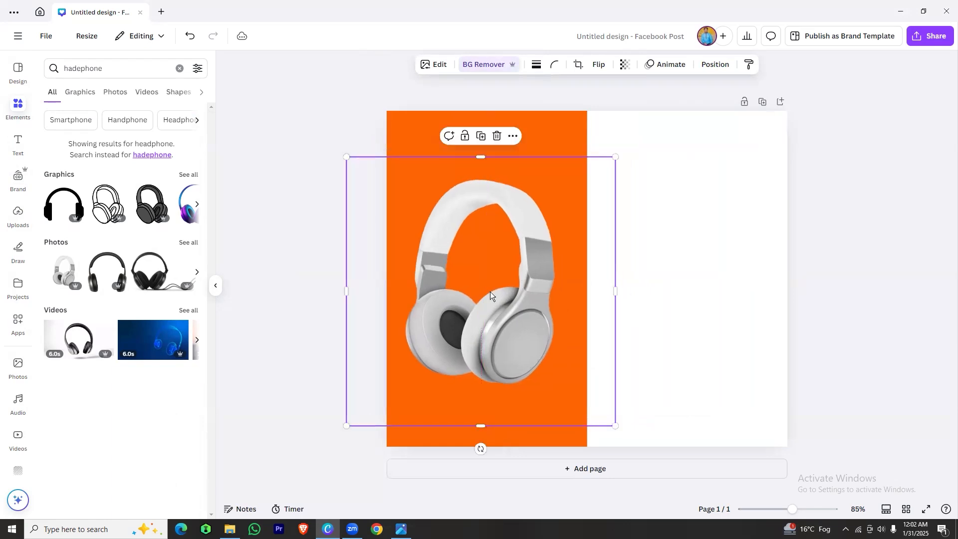
left_click(432, 65)
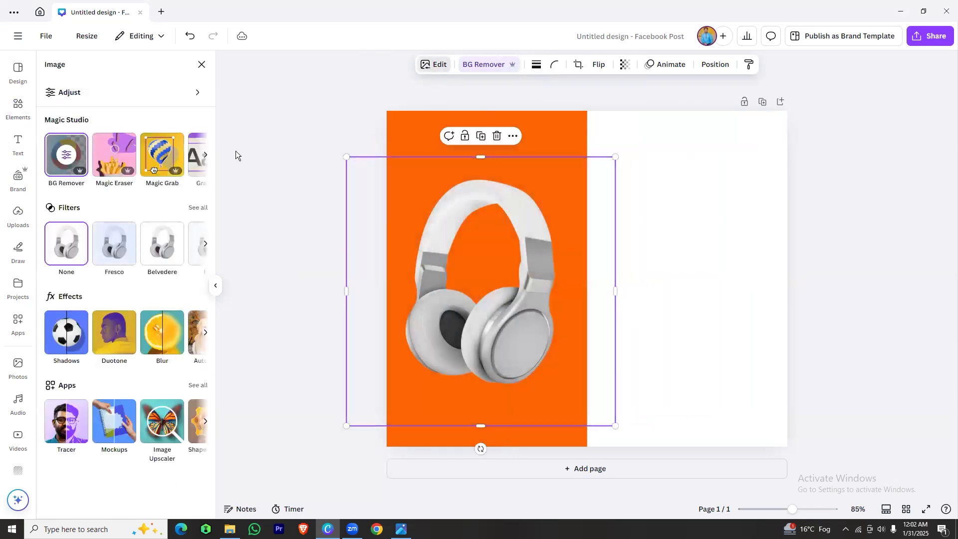
left_click(67, 333)
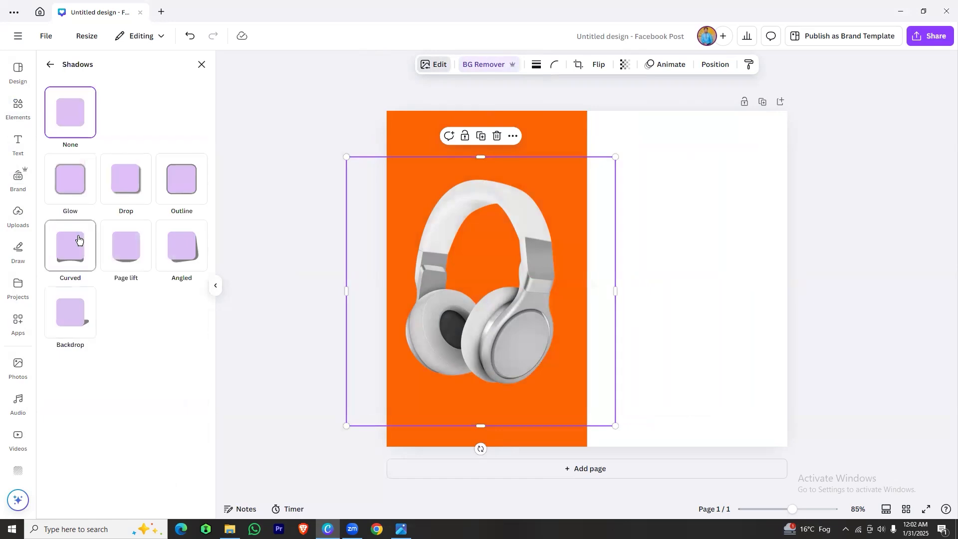
left_click(130, 182)
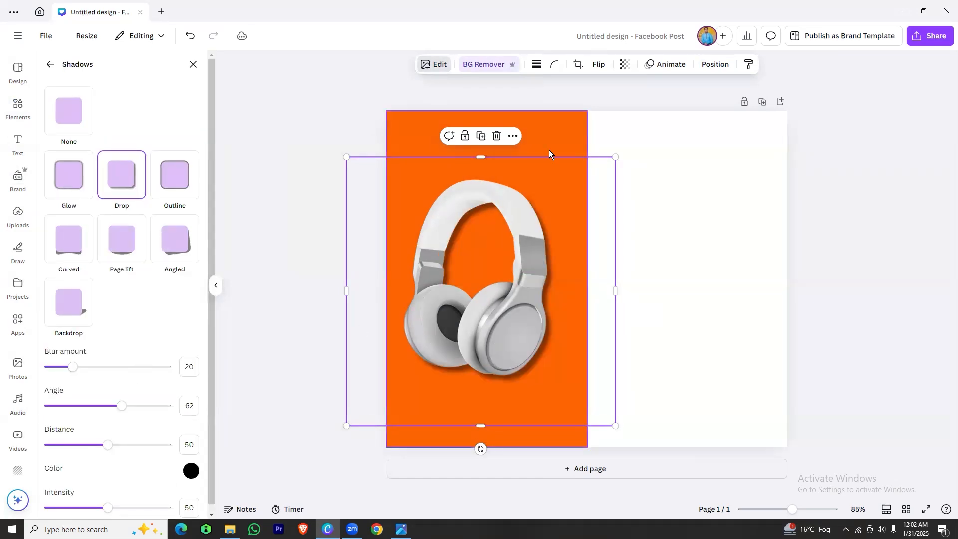
Flip the headphones horizontally and adjust the drop shadow's angle, blur amount and distance
left_click(594, 65)
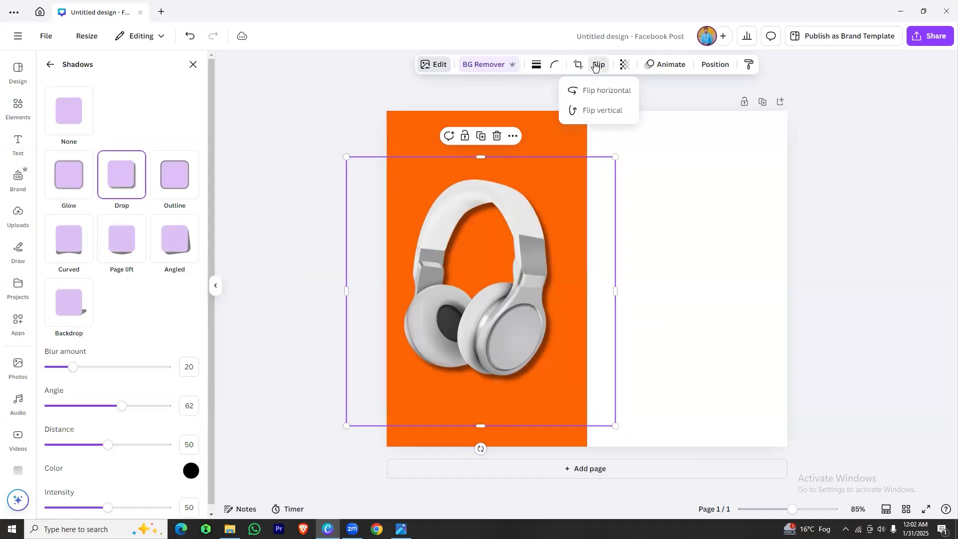
left_click(603, 93)
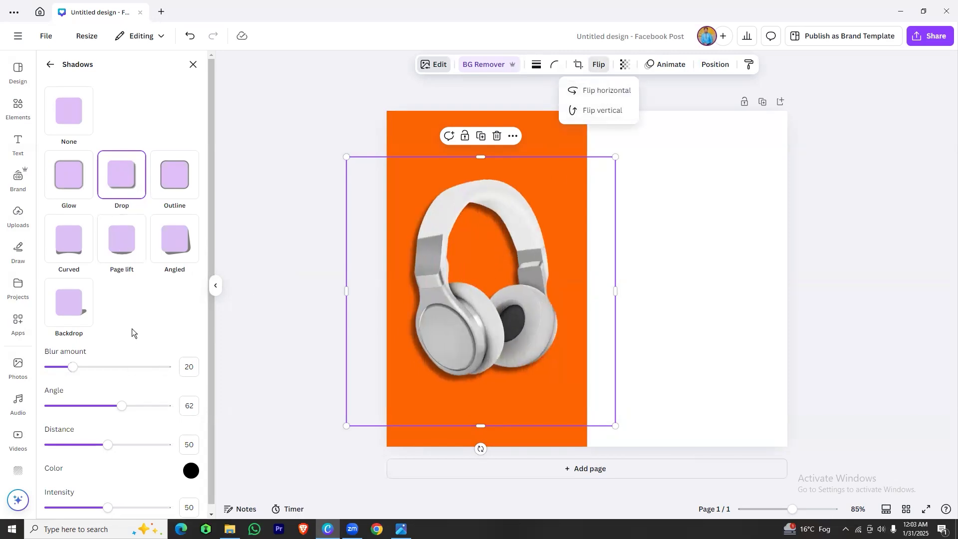
left_click_drag(119, 408, 115, 407)
left_click(81, 368)
left_click_drag(100, 371, 99, 369)
left_click(94, 445)
left_click(722, 285)
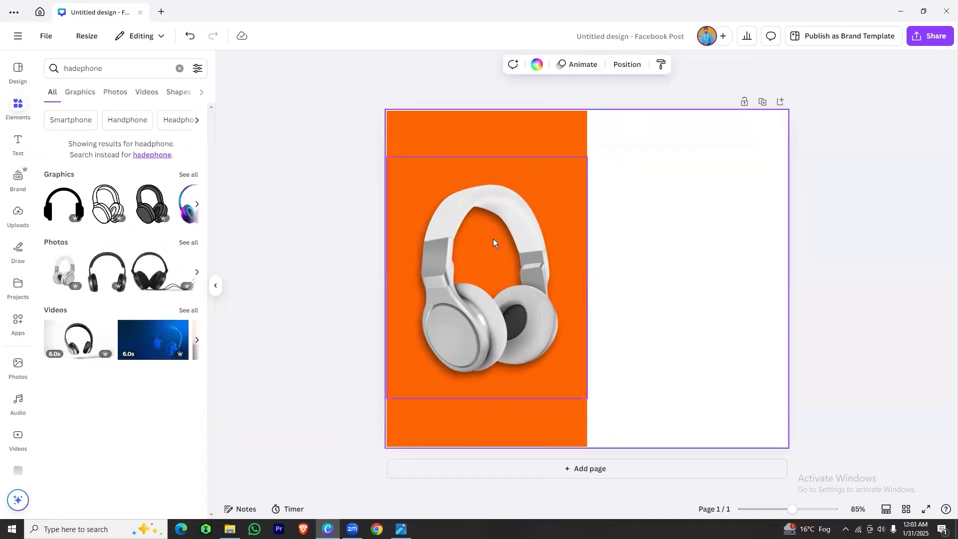
Lock only the position of the headphone photo
right_click(488, 281)
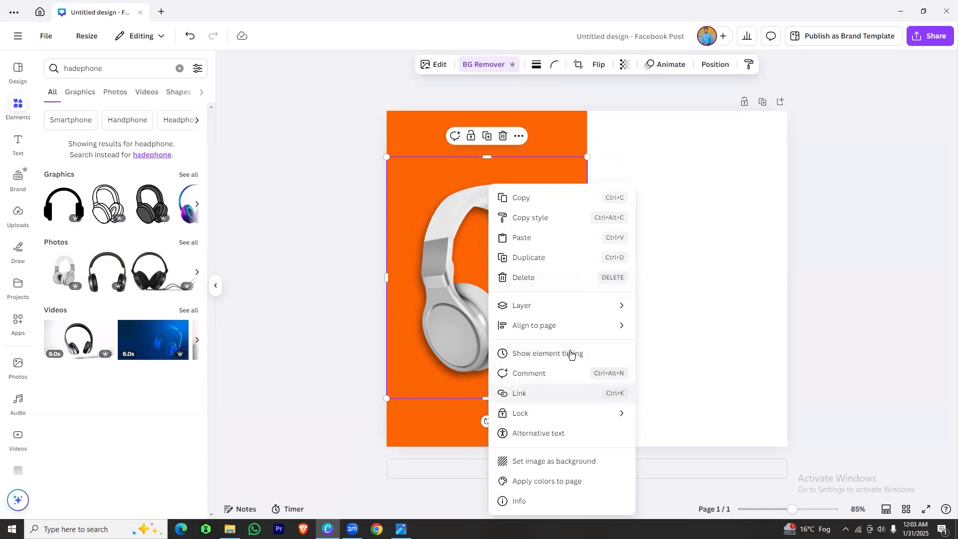
mouse_move(530, 414)
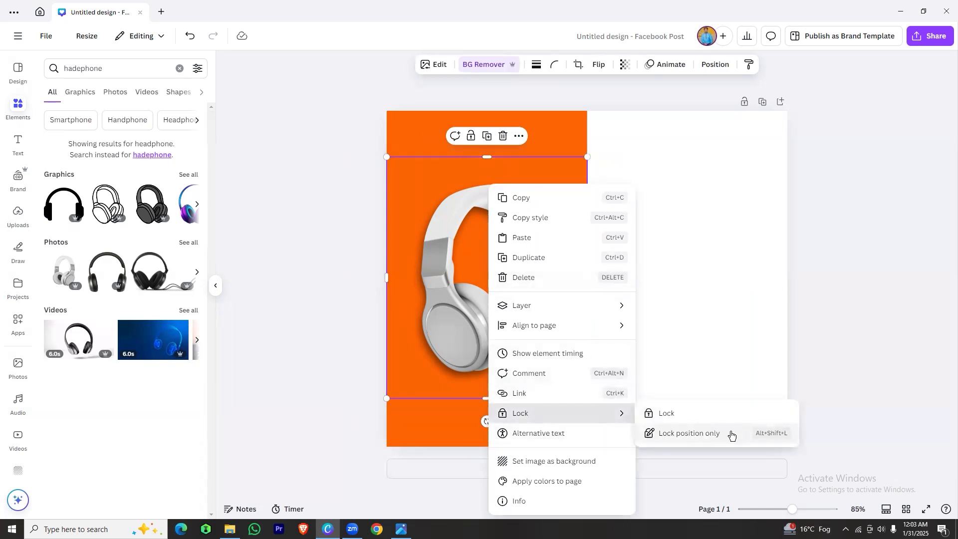
left_click(714, 437)
left_click(867, 208)
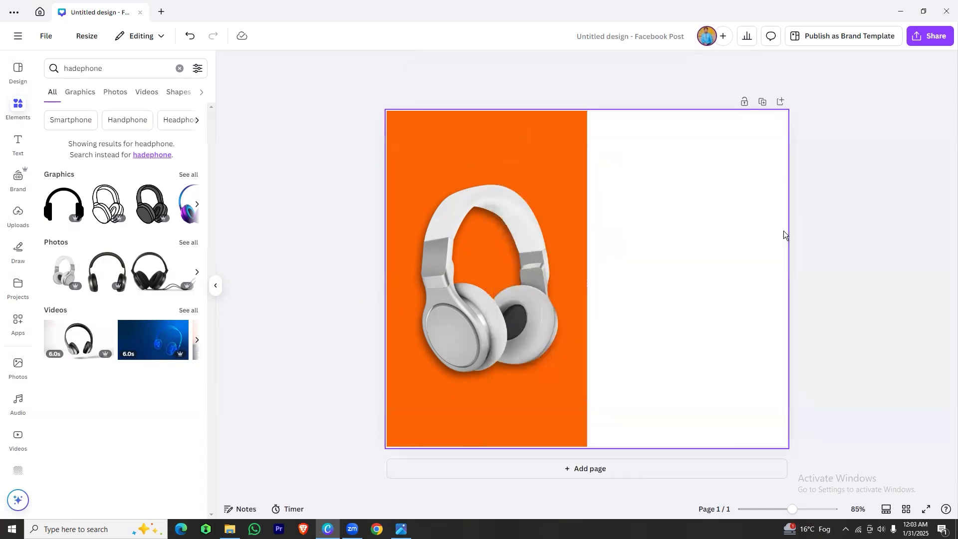
Search the elements library for "shadow" and place a soft, thin oval shadow graphic under the headphones
left_click(503, 130)
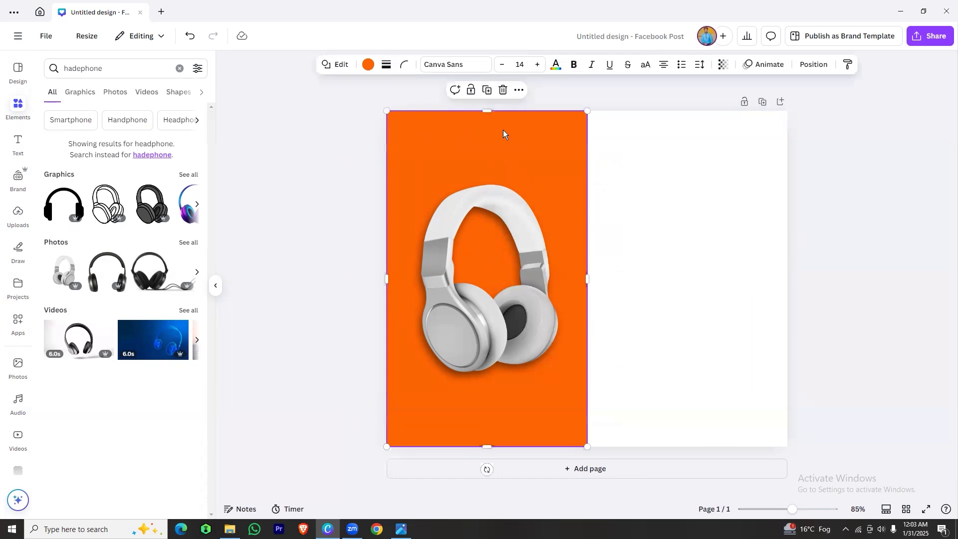
left_click(88, 68)
double_click(88, 67)
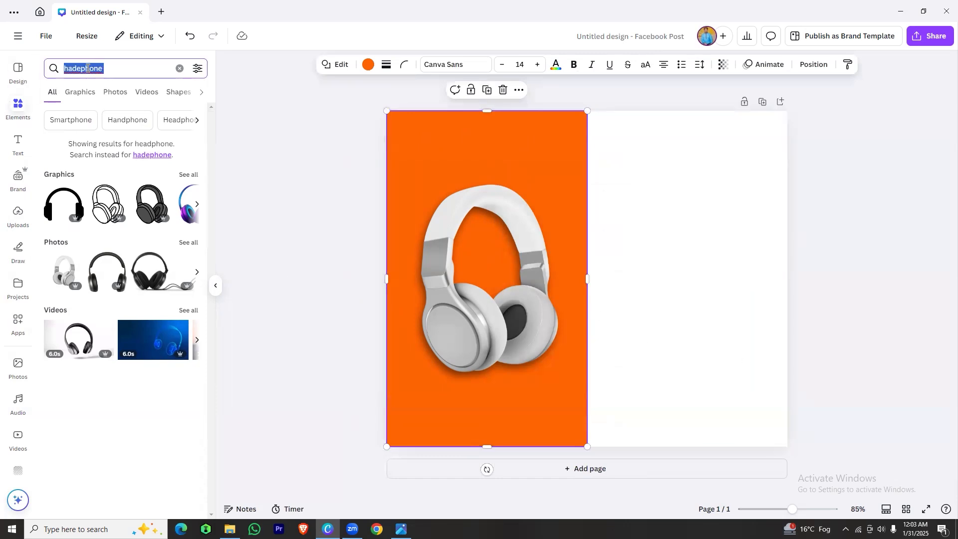
type("s")
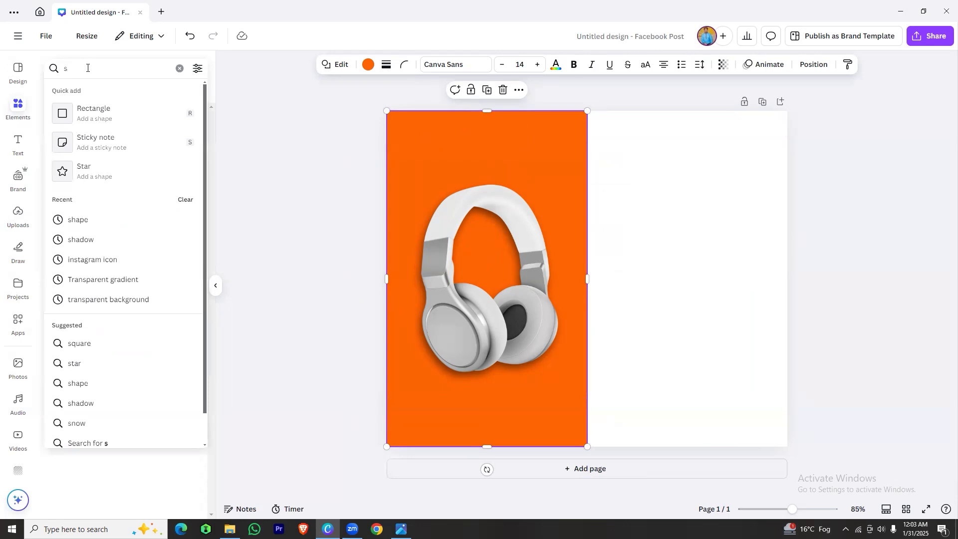
left_click(80, 240)
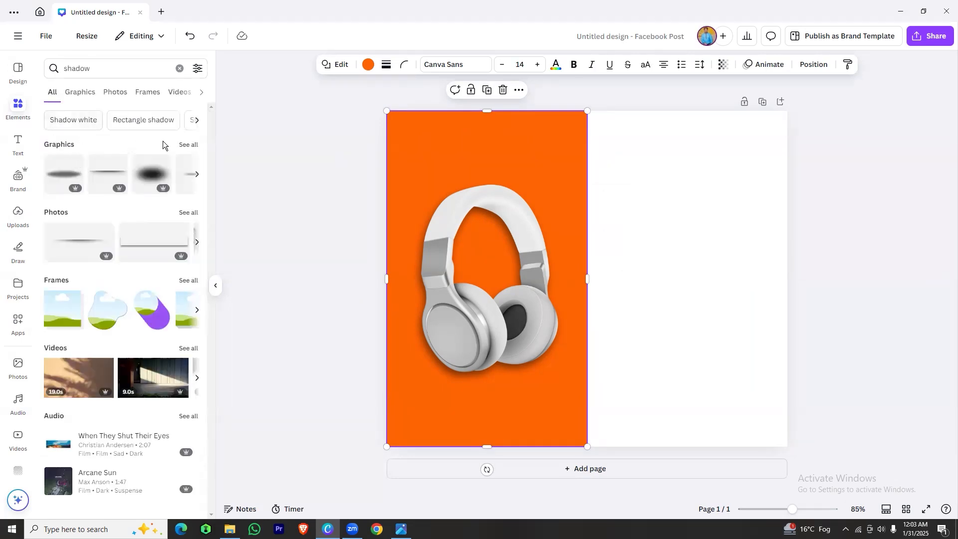
left_click(181, 143)
left_click(83, 218)
left_click_drag(649, 289, 578, 366)
left_click(520, 237)
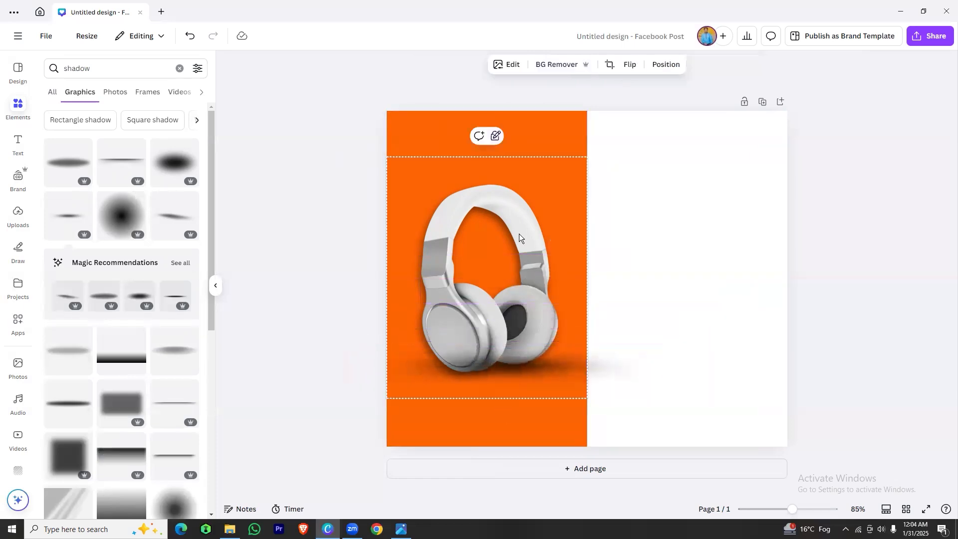
Narrow the oval shadow from both ends so it sits centered beneath the headphones
left_click(611, 352)
left_click(569, 364)
left_click_drag(671, 341, 621, 348)
left_click_drag(336, 391, 362, 387)
Move the oval shadow's layer below the headphones, directly above the orange rectangle
left_click(507, 235)
left_click(664, 65)
left_click_drag(152, 152, 146, 210)
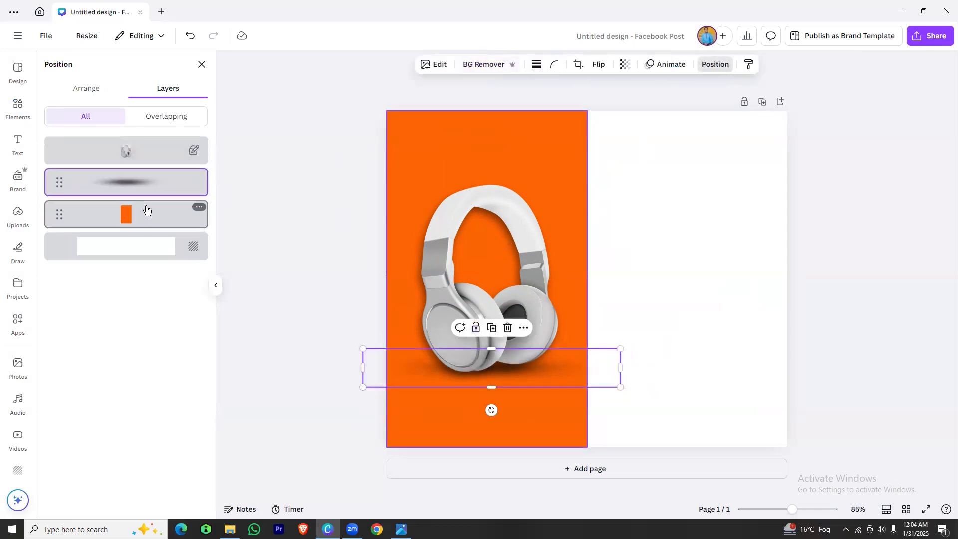
left_click(306, 338)
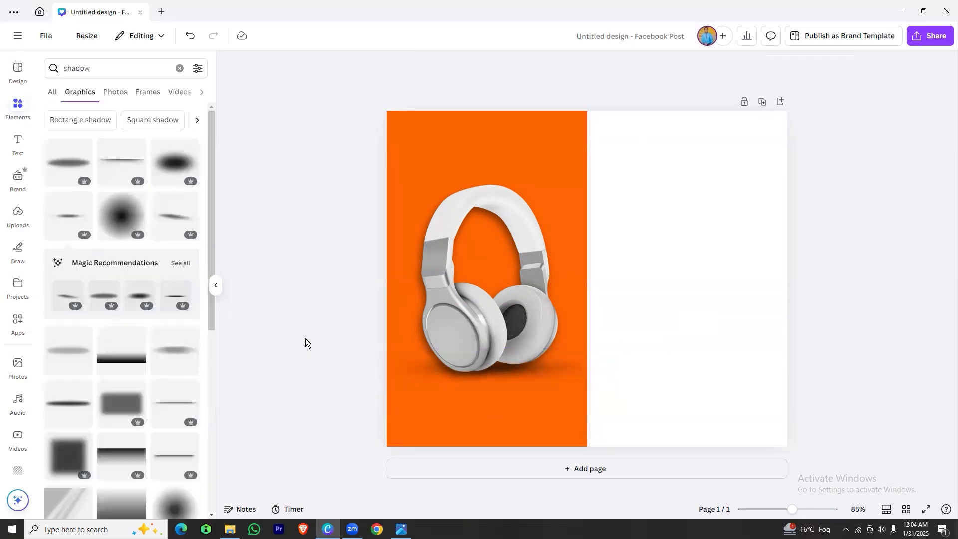
Slightly reduce the opacity of the oval shadow beneath the headphones
left_click(418, 369)
left_click(623, 65)
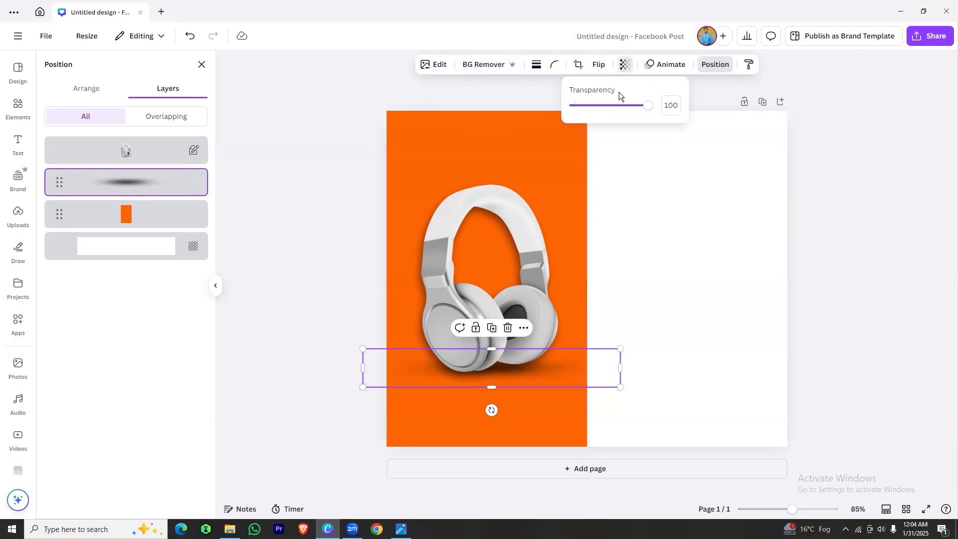
left_click_drag(647, 107, 626, 110)
left_click(752, 286)
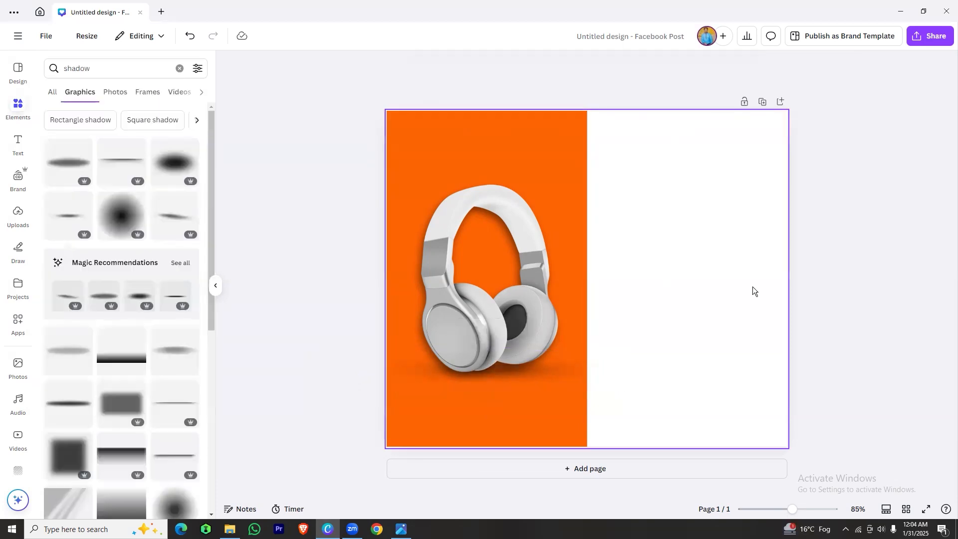
left_click(830, 285)
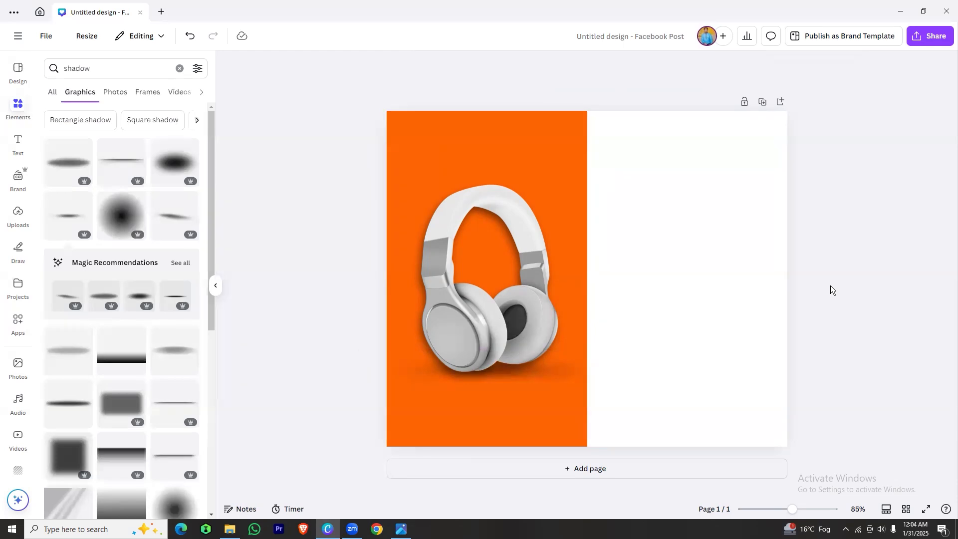
Search the graphics for "dot effect" and place a halftone dot pattern across the orange panel's width, partly above the page's top edge
double_click(78, 69)
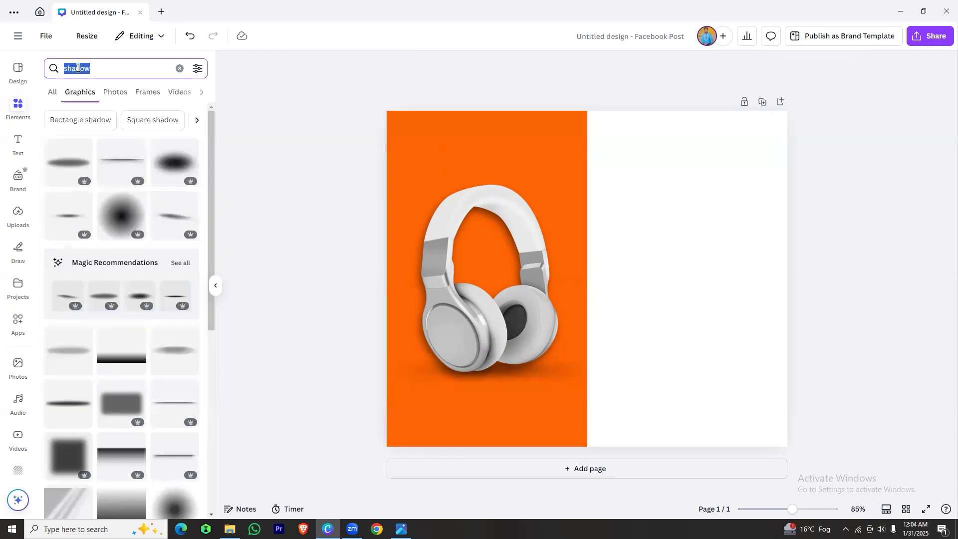
type("dot")
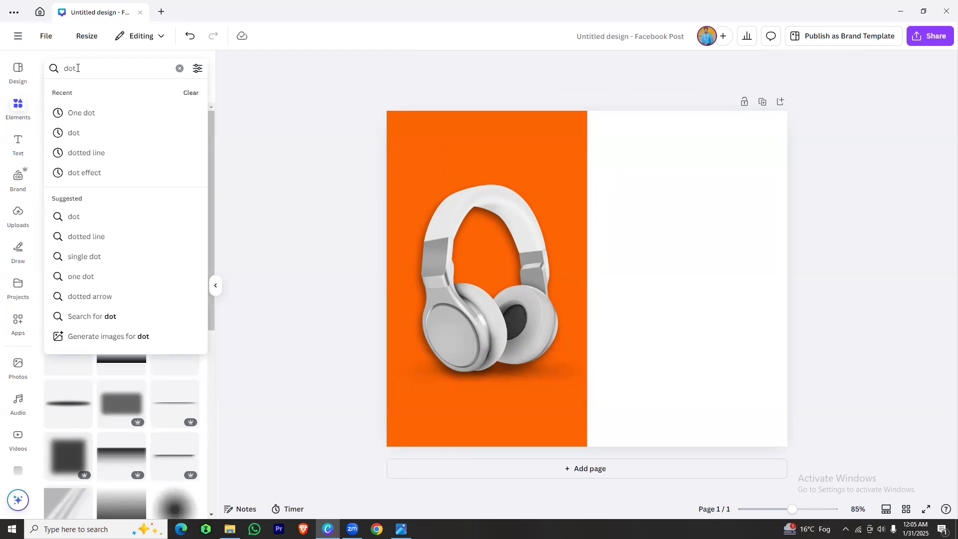
left_click(86, 173)
left_click_drag(122, 233, 501, 172)
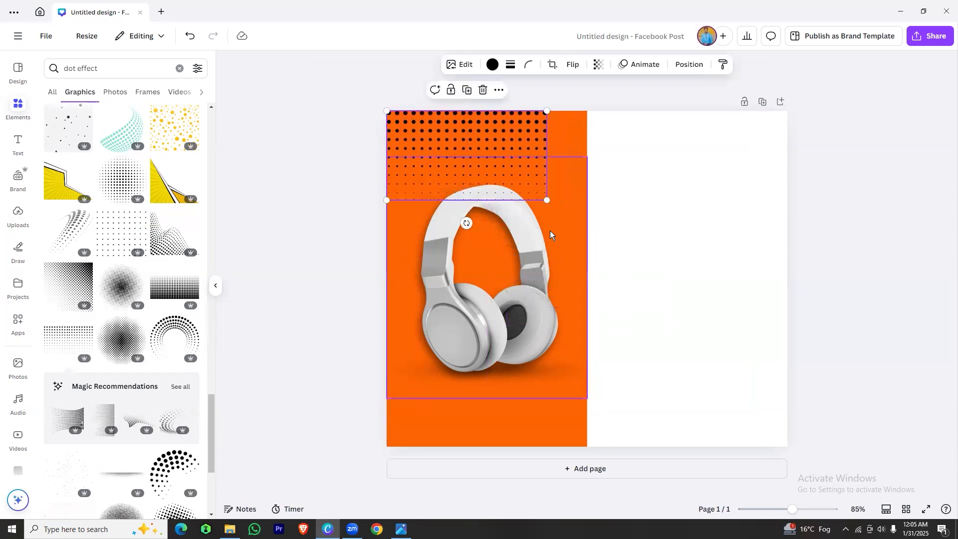
left_click_drag(546, 200, 579, 227)
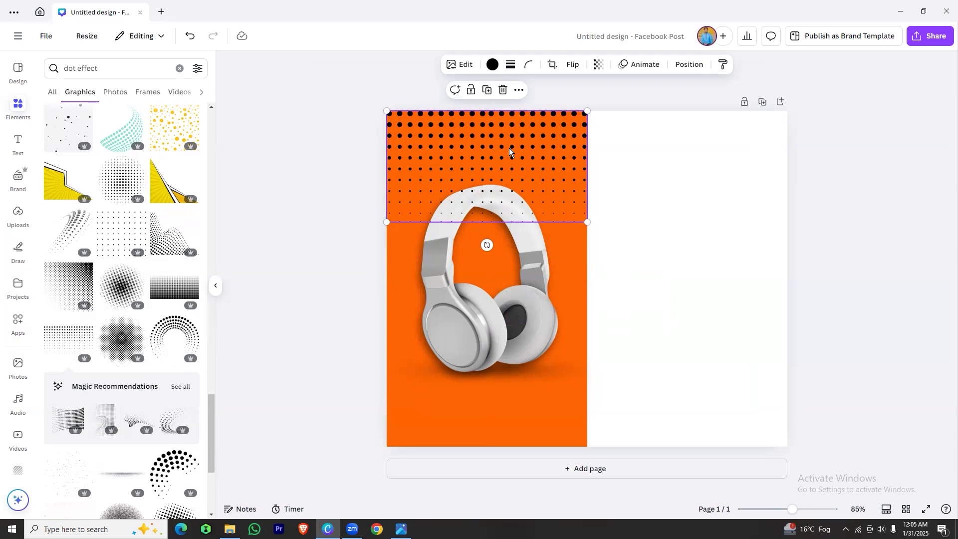
left_click_drag(528, 198, 527, 141)
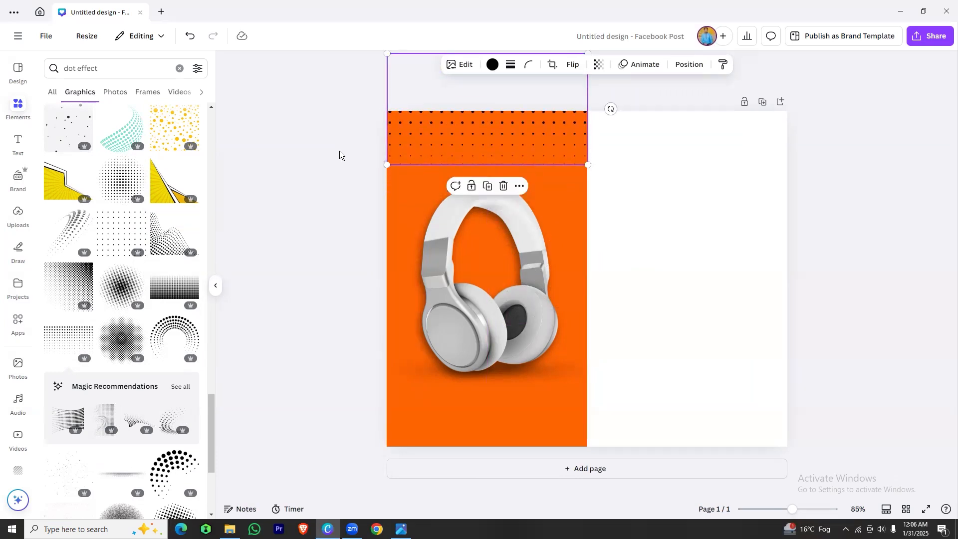
Duplicate the dot pattern onto the top of the white half and recolor the orange panel's dots white
key("ctrl+d")
left_click_drag(429, 146, 618, 141)
left_click(487, 139)
left_click(493, 65)
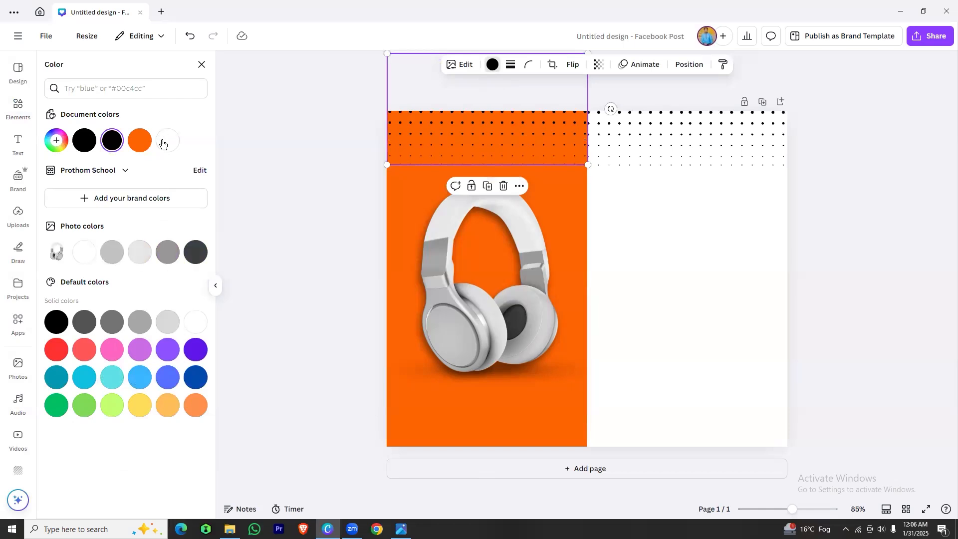
left_click(866, 218)
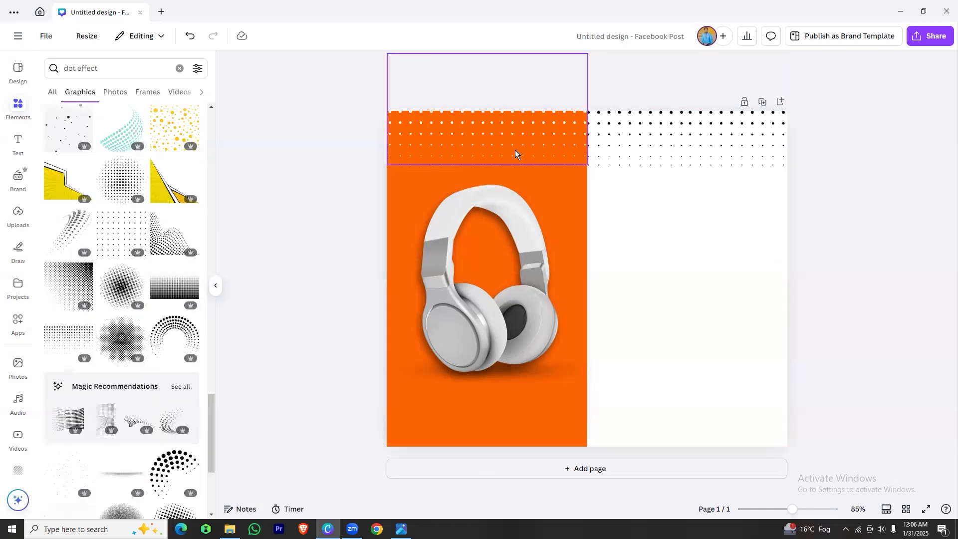
Add the dotted chevron arrow graphic from the "dot effect" results to the page
left_click(471, 420)
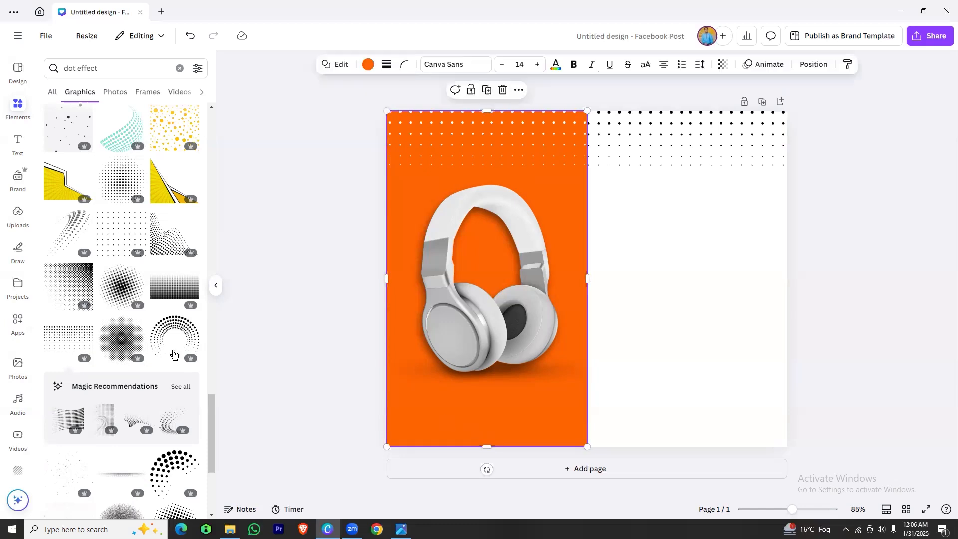
scroll(107, 345, "up", 10)
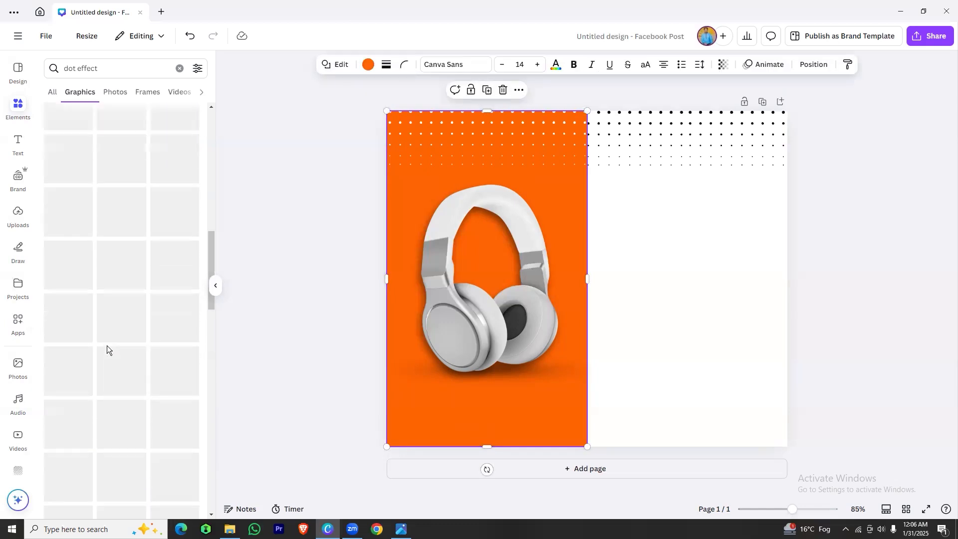
left_click(107, 346)
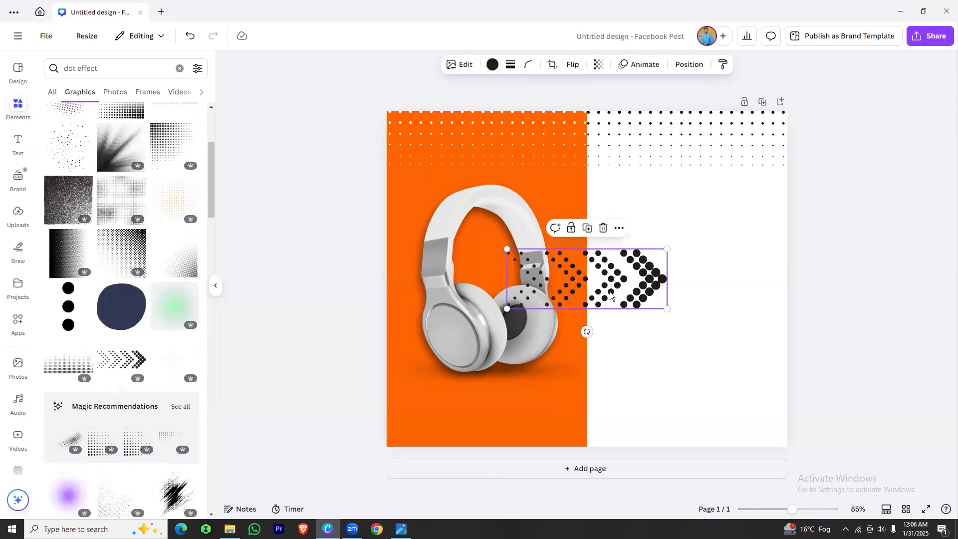
Rotate the dotted chevron arrow to -90° and shrink it into the lower-left corner of the orange panel
left_click(699, 68)
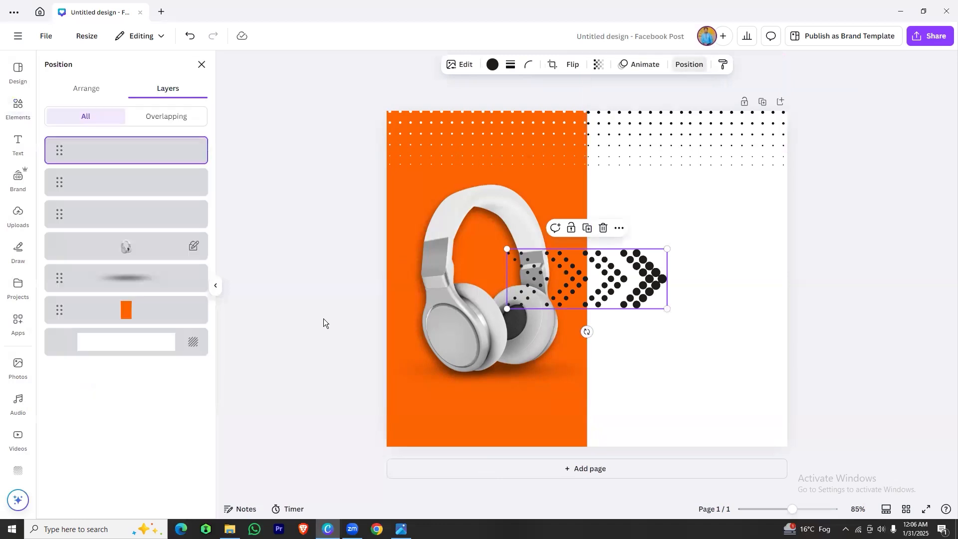
left_click(92, 94)
left_click(161, 336)
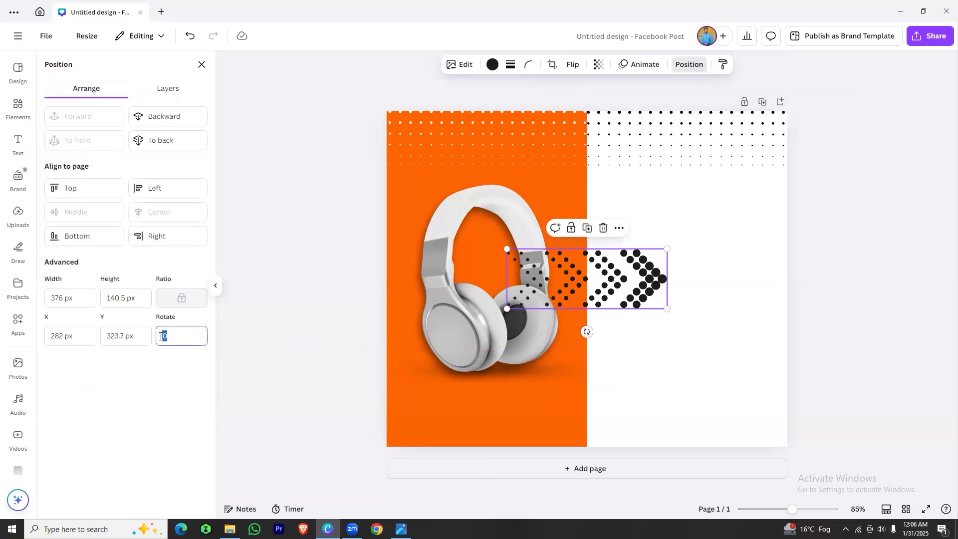
type("90")
key("Return")
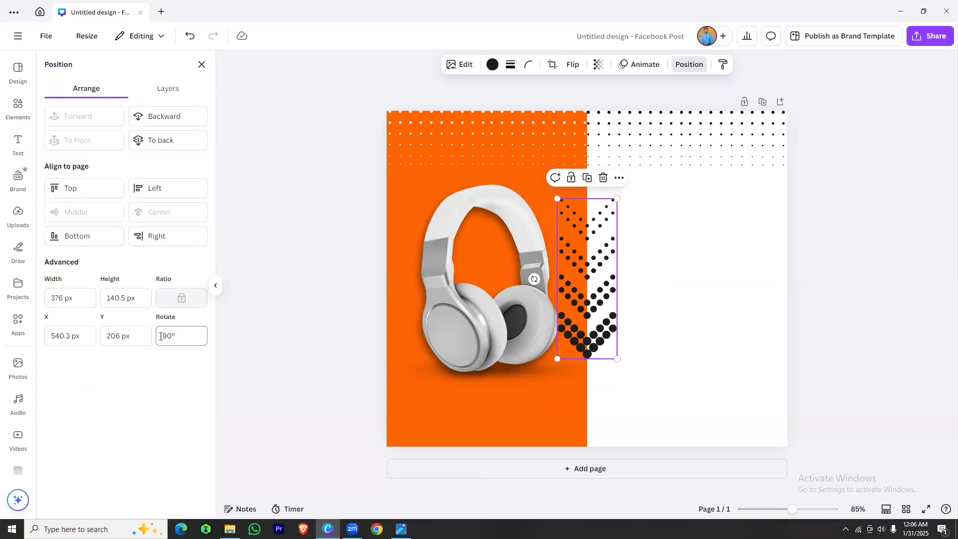
left_click(183, 341)
type("-90")
key("Return")
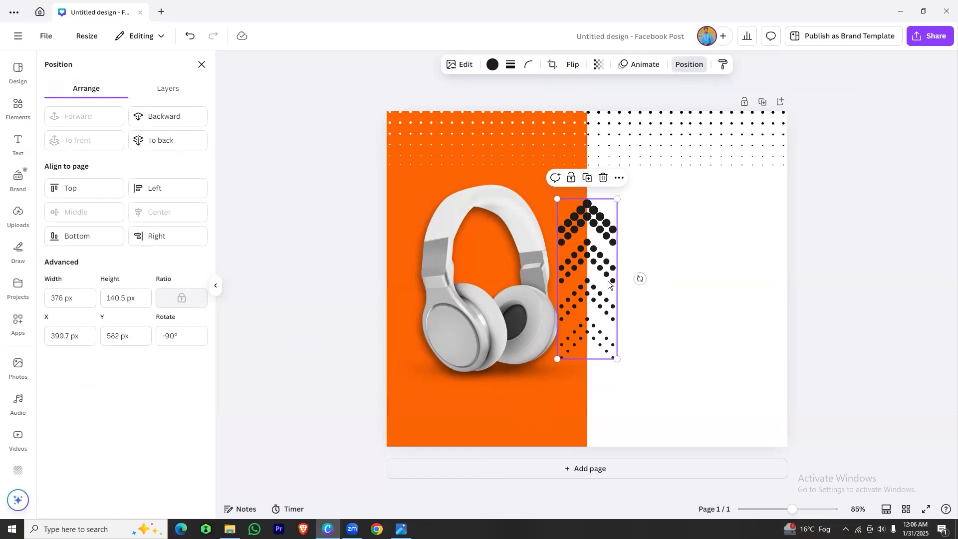
left_click_drag(594, 258, 439, 333)
left_click_drag(461, 278, 423, 384)
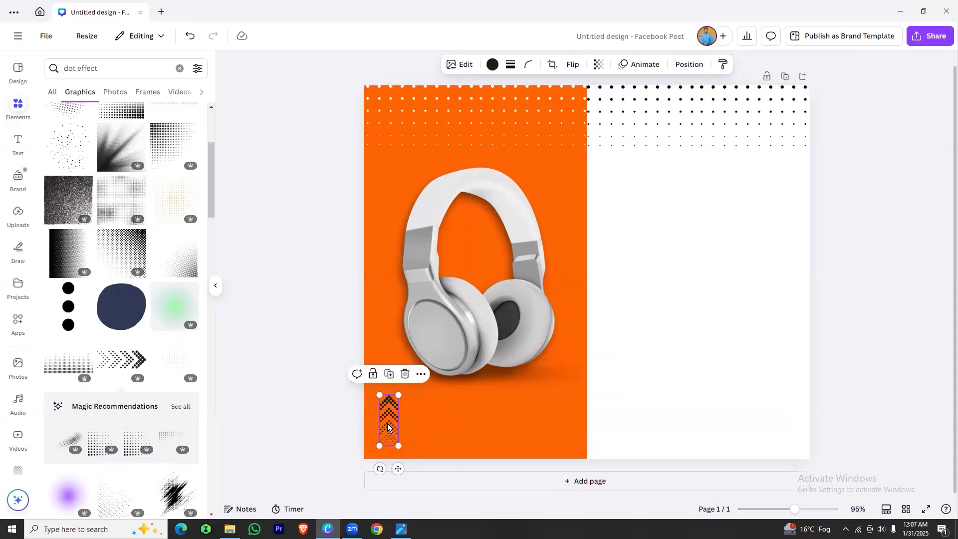
Duplicate the chevron arrow to the orange panel's lower-right corner and recolor both arrows white
key("ctrl+d")
left_click_drag(388, 424, 552, 414)
left_click_drag(551, 415, 550, 419)
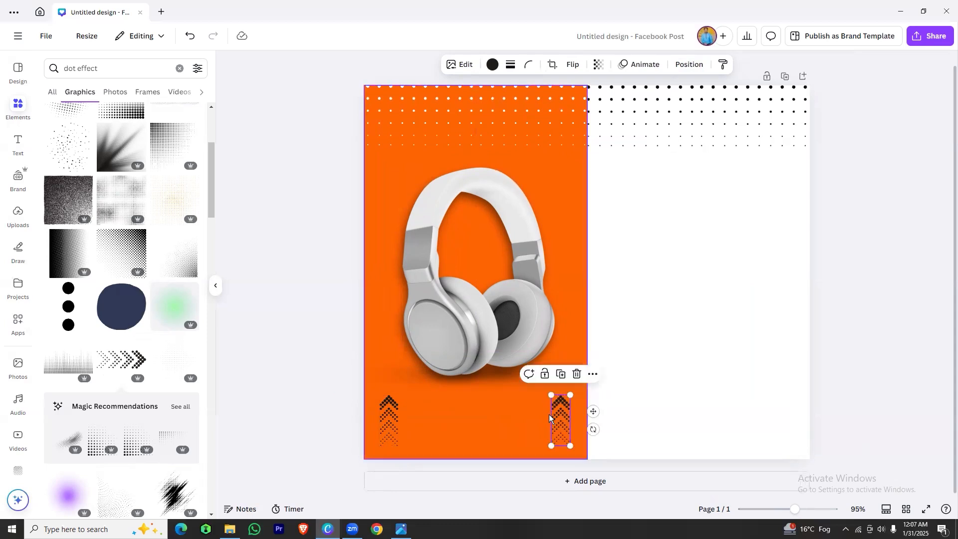
left_click(390, 420, "shift")
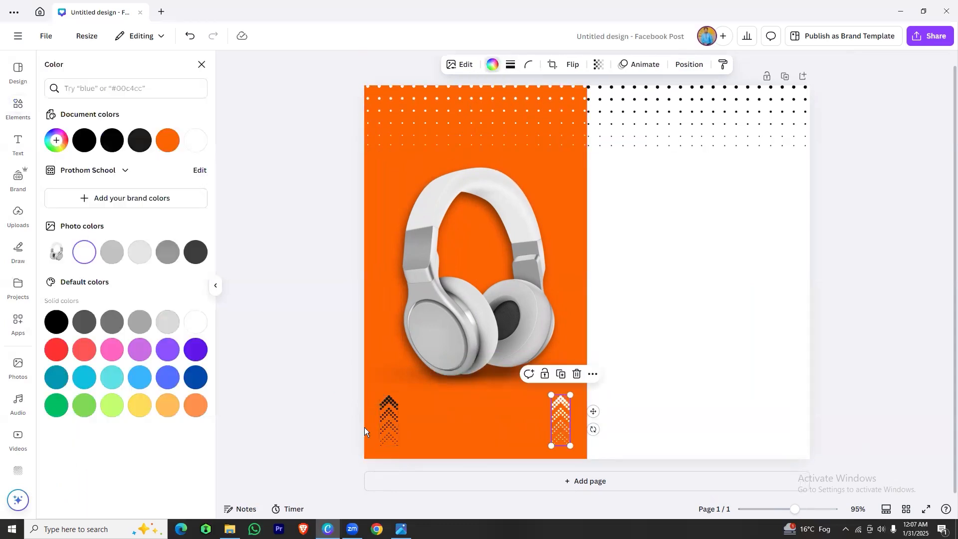
left_click(394, 421)
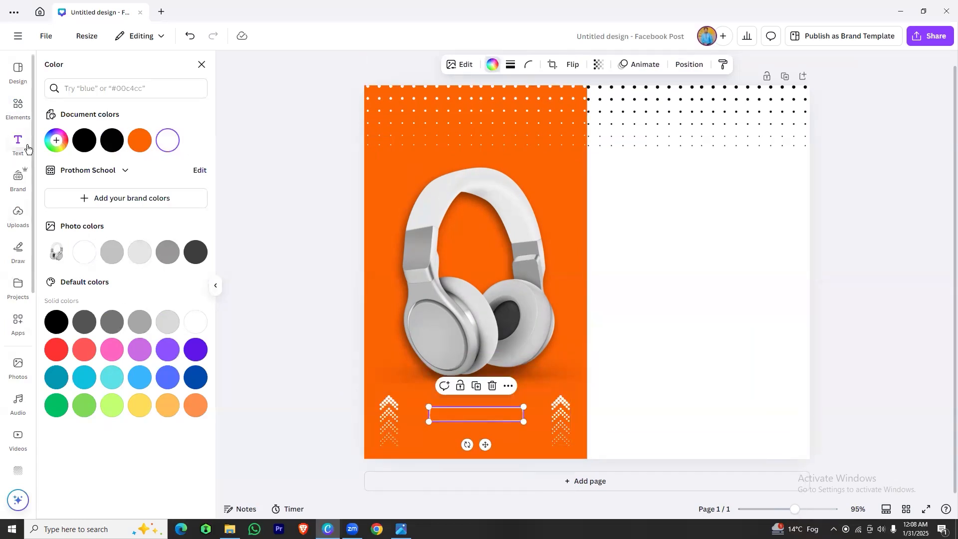
left_click(18, 143)
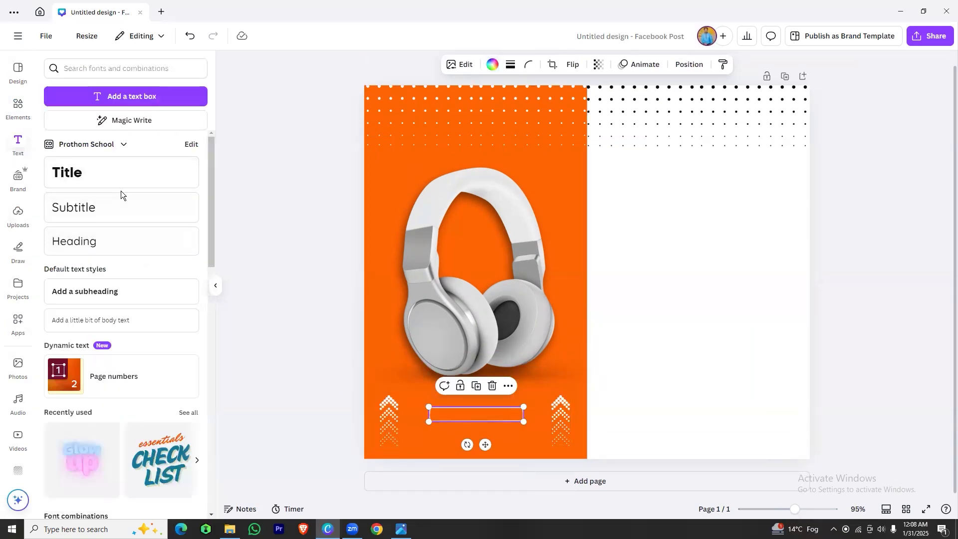
left_click(101, 216)
double_click(489, 428)
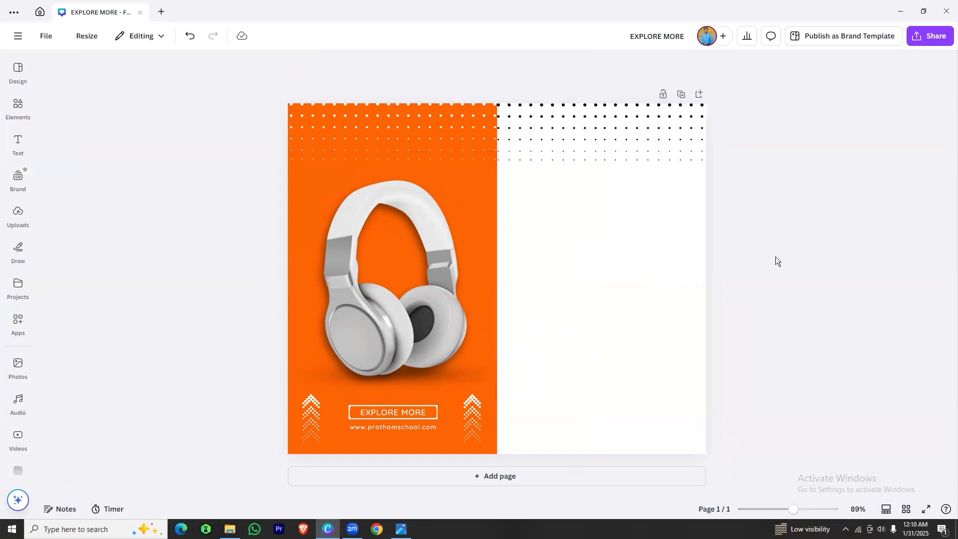
Search the graphics for "shape" and place the thin rectangular frame with broken sides on the upper part of the white half
left_click(635, 221)
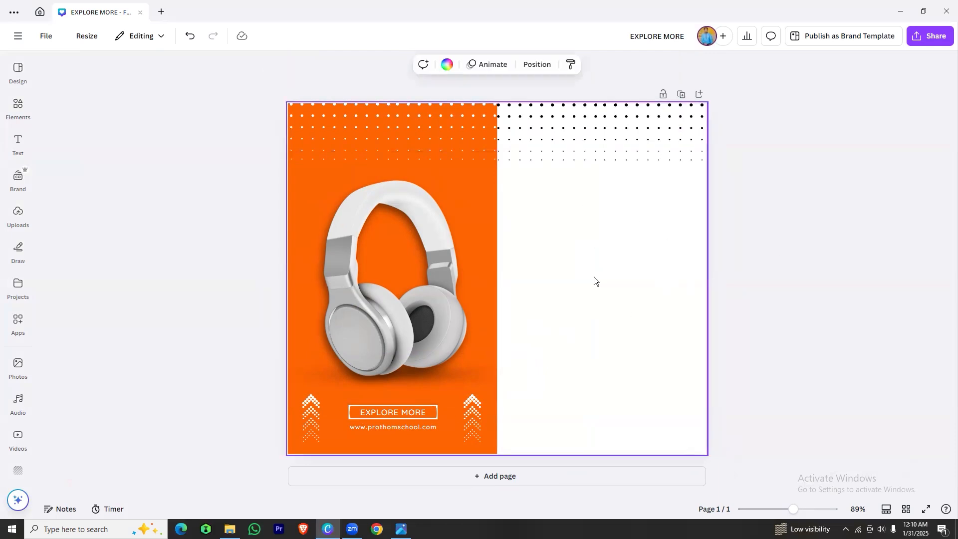
left_click(17, 105)
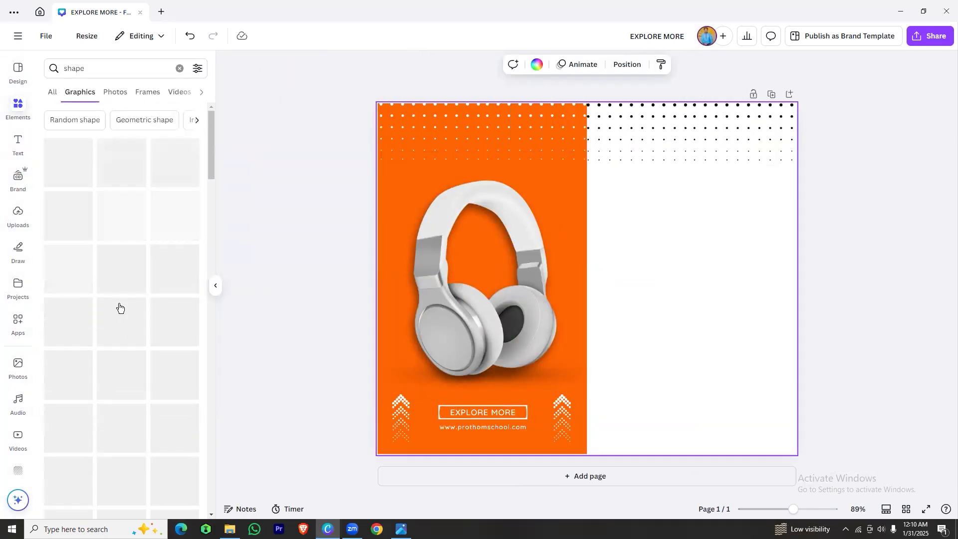
scroll(120, 307, "down", 5)
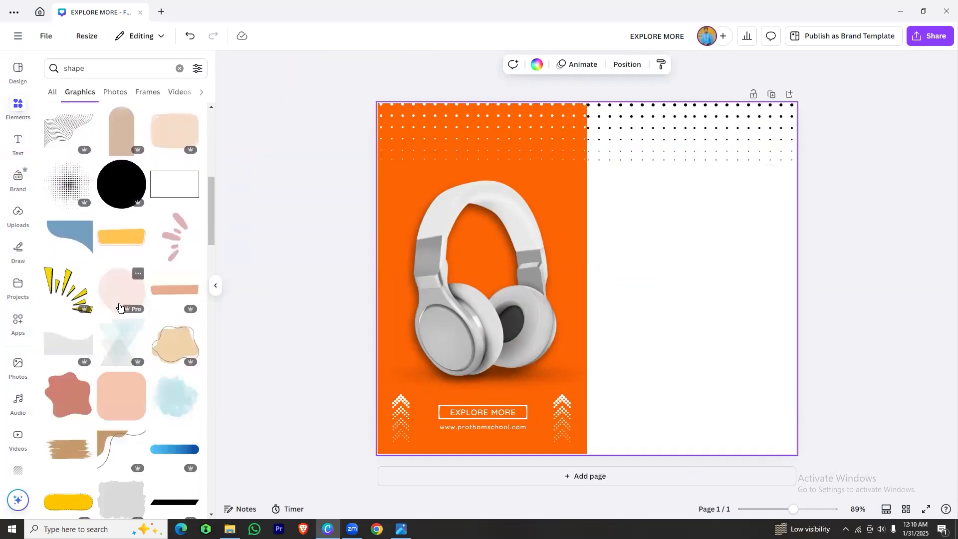
scroll(120, 304, "down", 5)
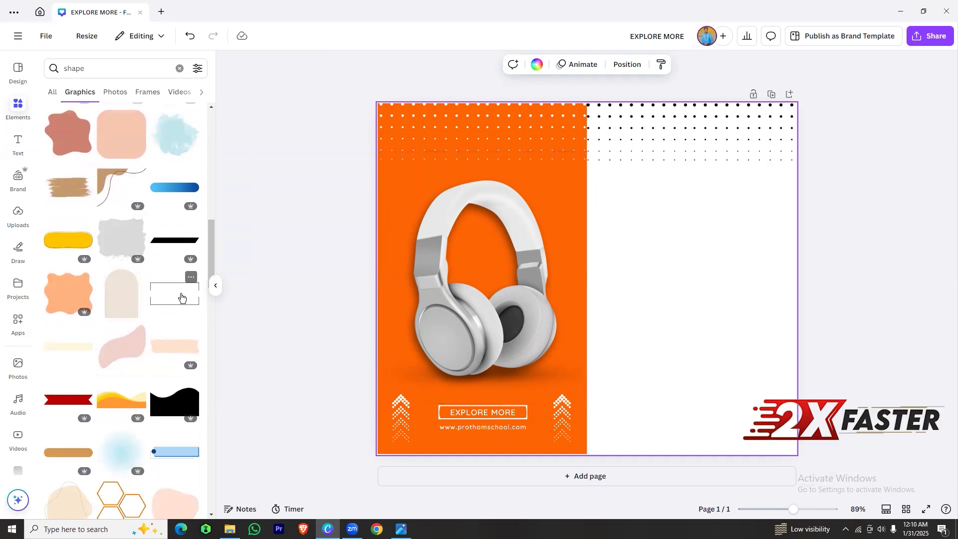
left_click_drag(178, 293, 703, 229)
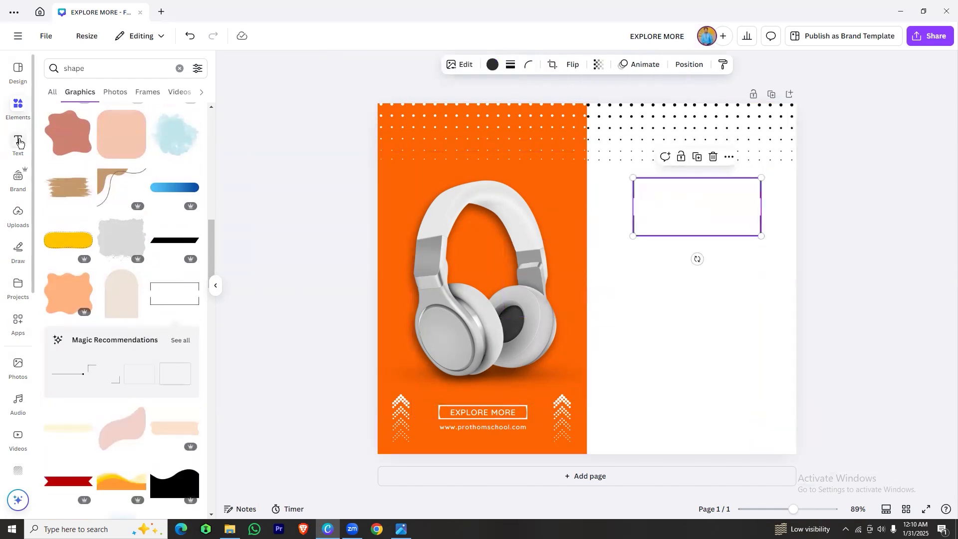
Add the neon "Glow up" font combination to the white half, reworded as "sparks" above "music"
left_click(19, 144)
scroll(129, 299, "down", 6)
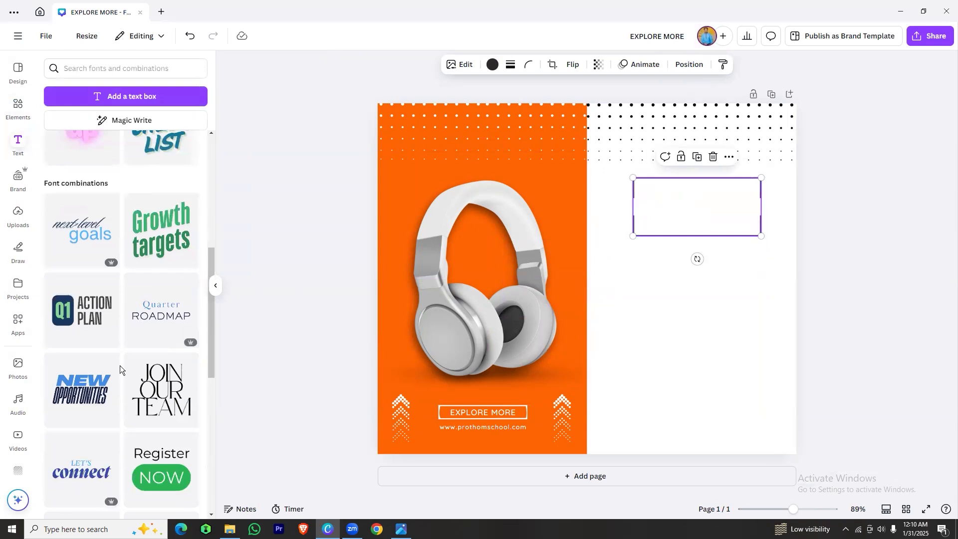
scroll(134, 349, "down", 5)
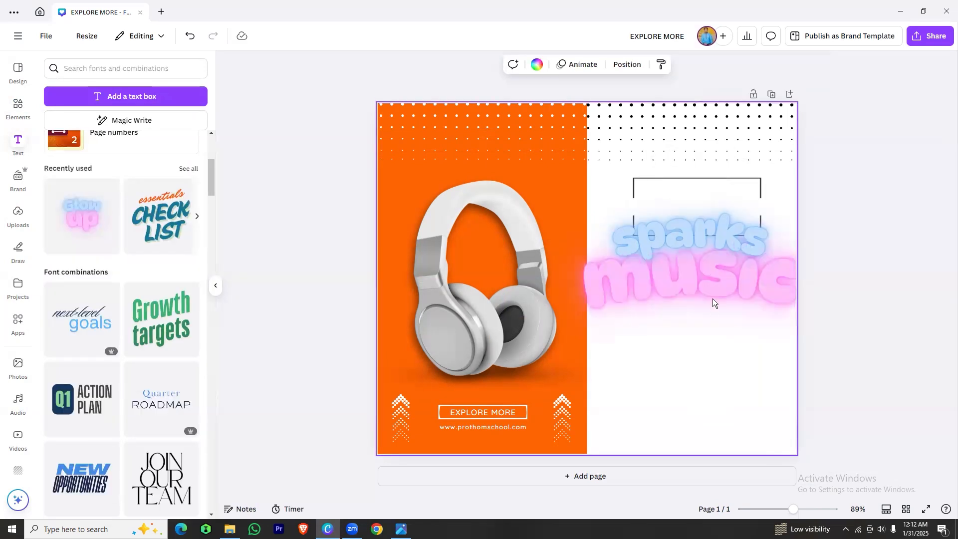
Recolor the word "sparks" with the document's orange
left_click(677, 220)
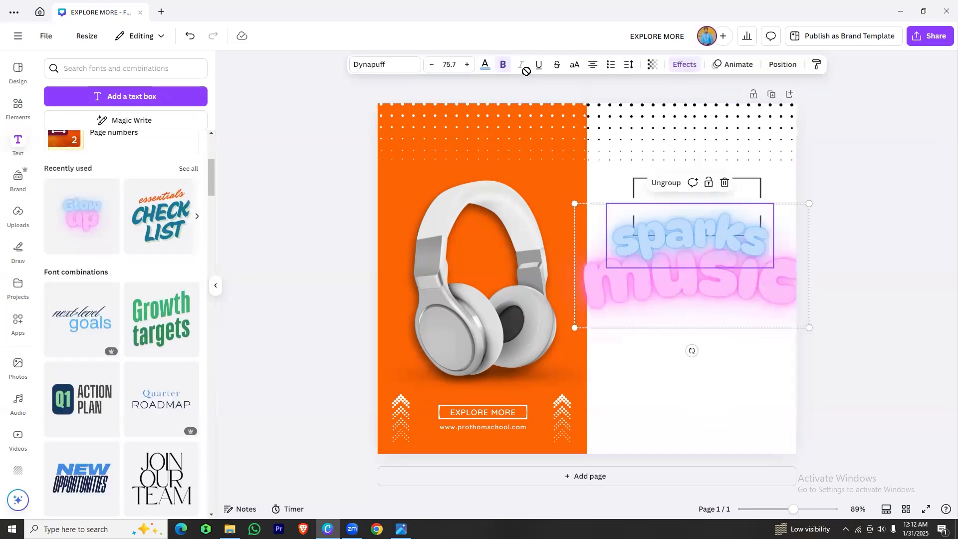
left_click(485, 65)
left_click(86, 141)
left_click(195, 140)
Try an orange Shadow effect with a reduced offset on the word "sparks"
left_click(684, 64)
left_click(120, 125)
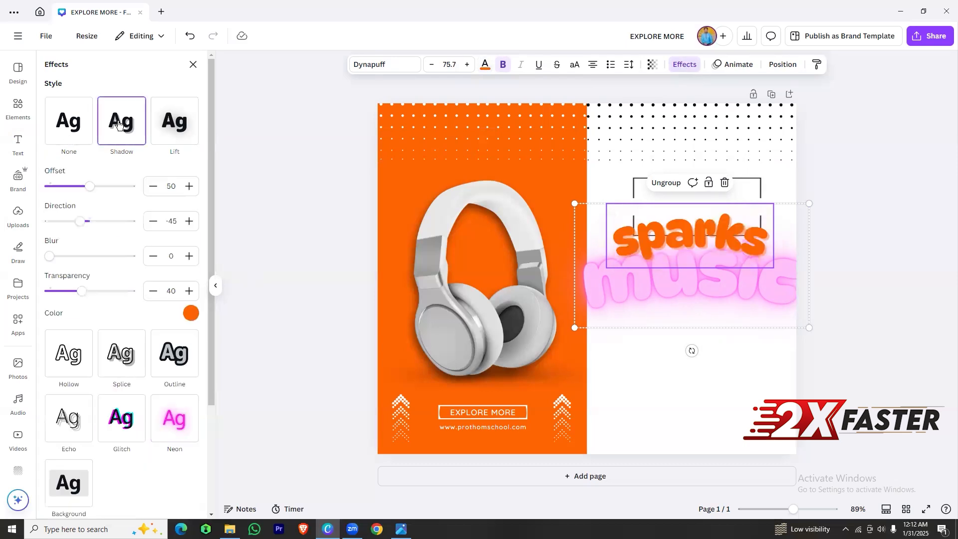
left_click(190, 313)
left_click(77, 140)
left_click(149, 140)
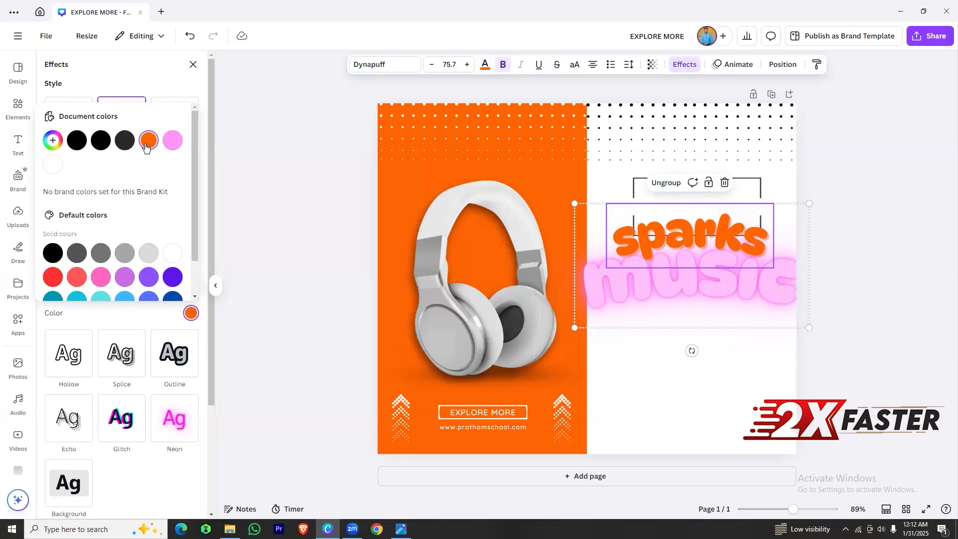
left_click(109, 236)
left_click_drag(90, 186, 76, 190)
Apply the Outline effect to the word "sparks" with a black outline color
left_click(174, 353)
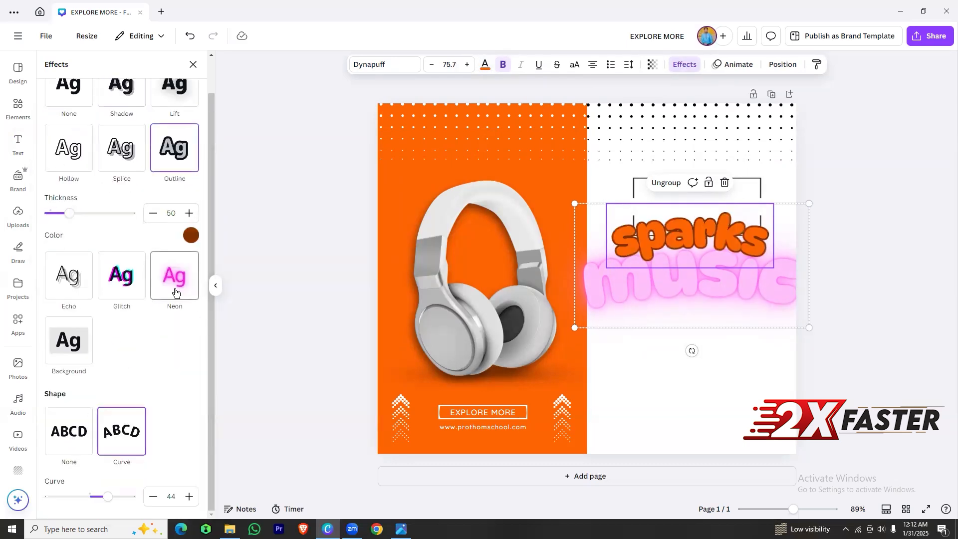
left_click(189, 233)
left_click(652, 295)
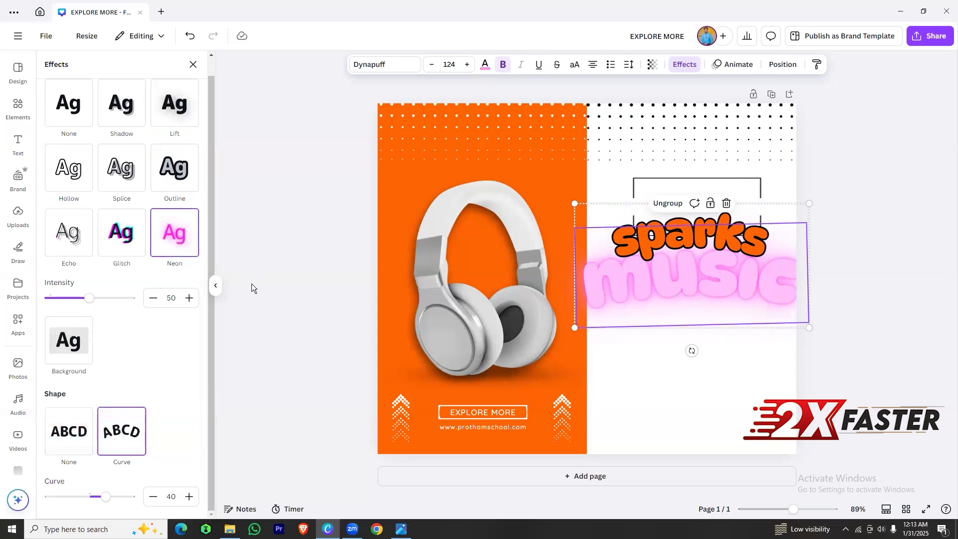
Give the word "music" an Outline effect in black and fill it with the document's orange
left_click(126, 112)
left_click(175, 336)
left_click(191, 256)
left_click(77, 304)
left_click(486, 65)
left_click(168, 141)
Recolor the word "sparks" black and change its outline color to orange
left_click(688, 236)
left_click(85, 141)
left_click(685, 64)
left_click(191, 272)
left_click(147, 323)
left_click(748, 395)
Resize the "sparks music" title to fit inside the white half and center it over the rectangular frame
left_click(743, 287)
left_click_drag(810, 329, 785, 315)
left_click_drag(575, 315, 605, 298)
left_click(668, 277)
left_click(215, 285)
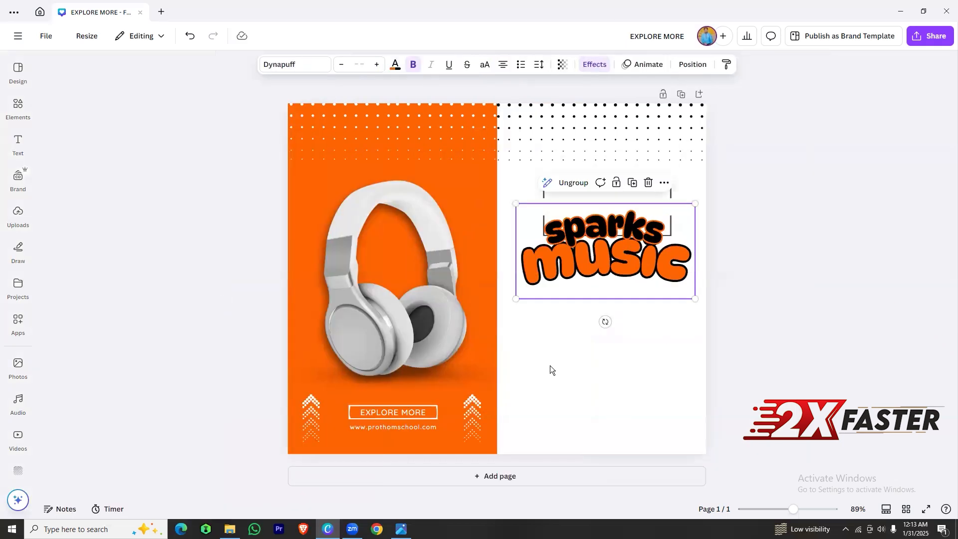
key("ctrl+plus")
key("ctrl+plus")
left_click_drag(660, 282, 662, 249)
left_click_drag(526, 277, 508, 286)
left_click_drag(779, 286, 783, 288)
Reposition and slightly shrink the rectangular frame, and line it up centered behind the word "sparks"
left_click(603, 172)
left_click_drag(695, 141, 722, 143)
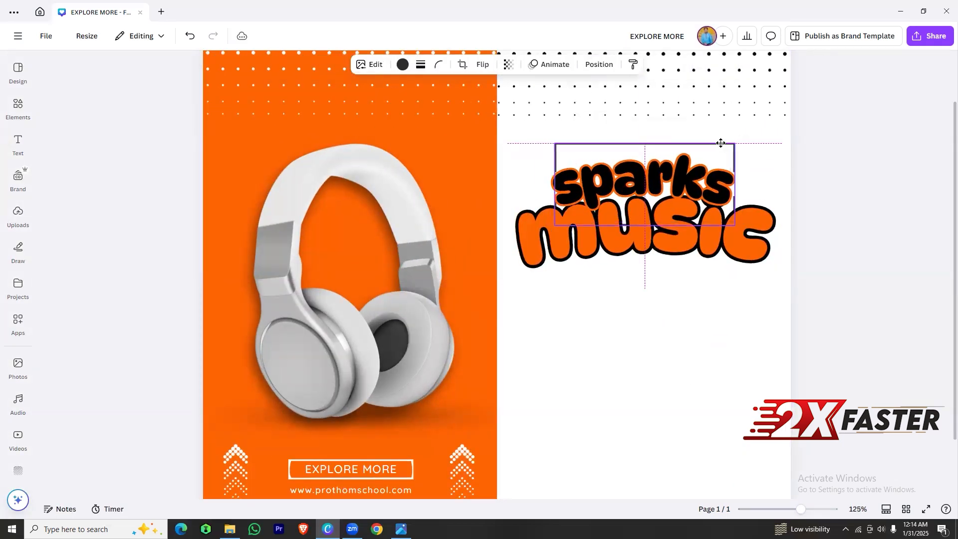
left_click_drag(735, 226, 727, 223)
left_click(615, 134)
left_click_drag(646, 207, 643, 214)
left_click(586, 146)
key("Down")
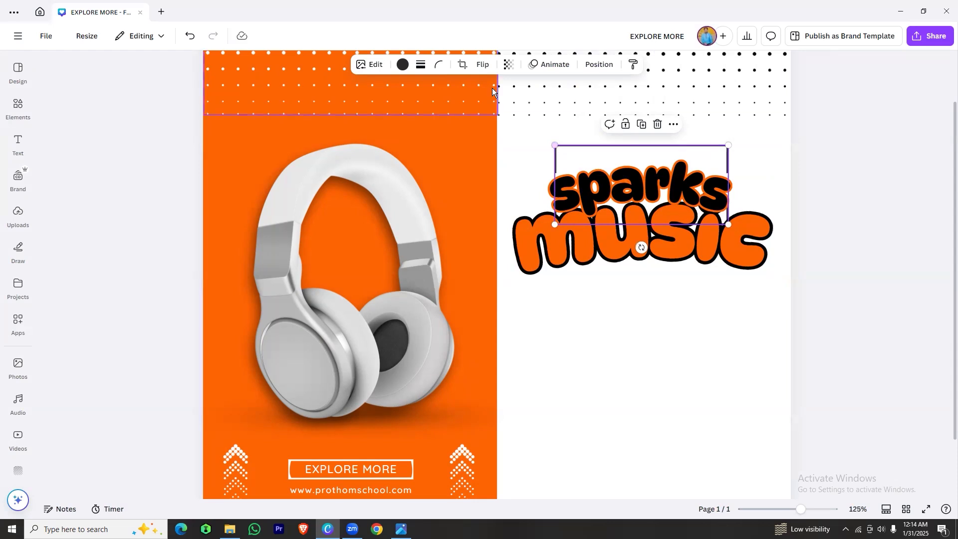
Crop the rectangular frame from below so only its upper half remains above the title
left_click(463, 65)
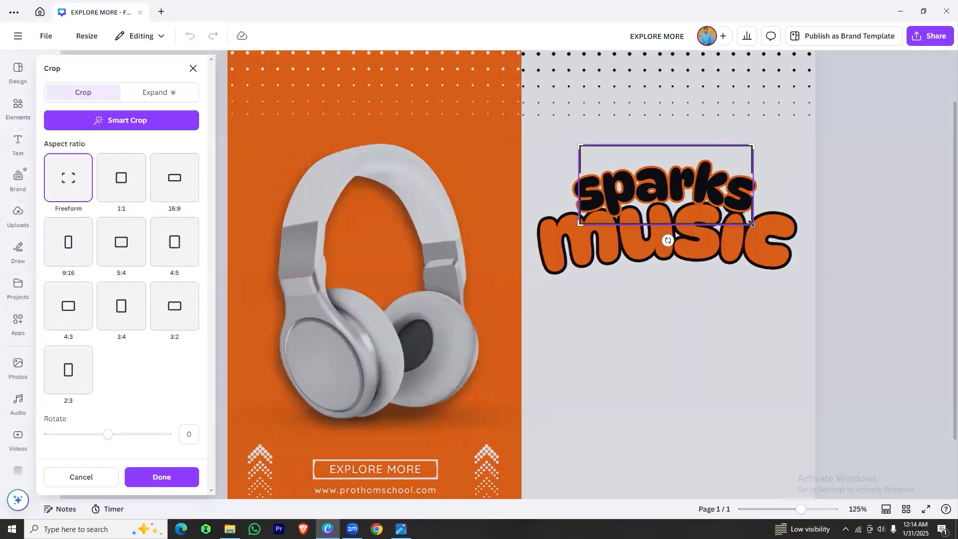
left_click_drag(752, 223, 752, 184)
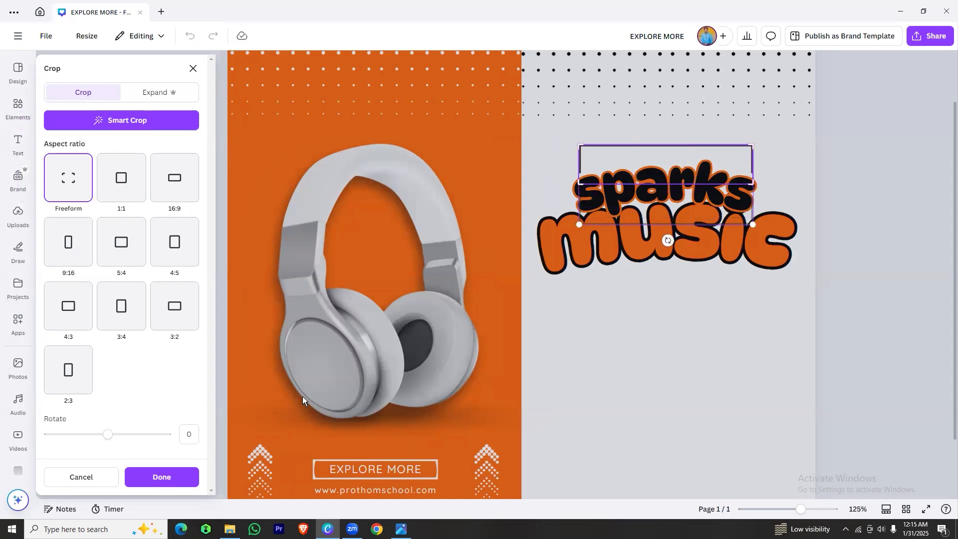
left_click(161, 477)
left_click(641, 348)
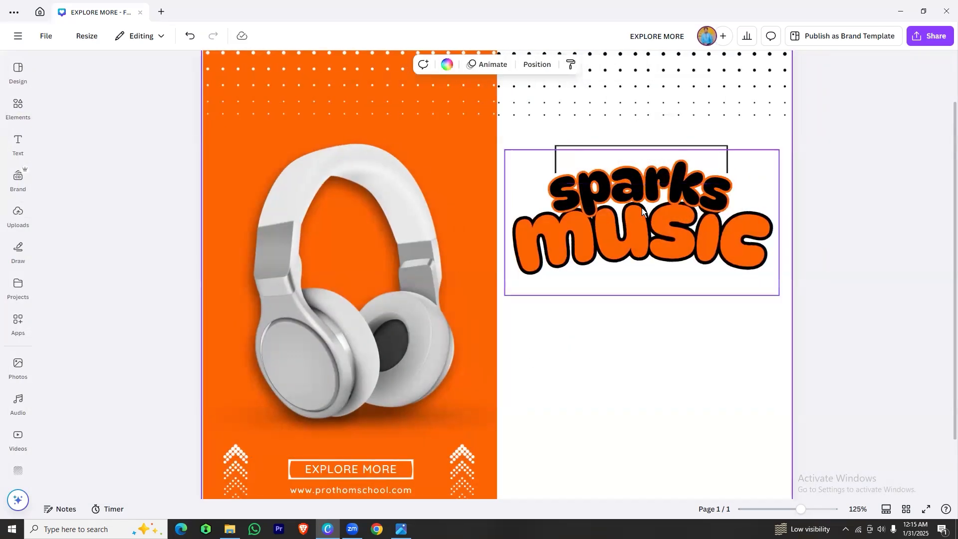
Duplicate the cropped half frame, flip the copy vertically and place it beneath the word "music"
left_click(622, 146)
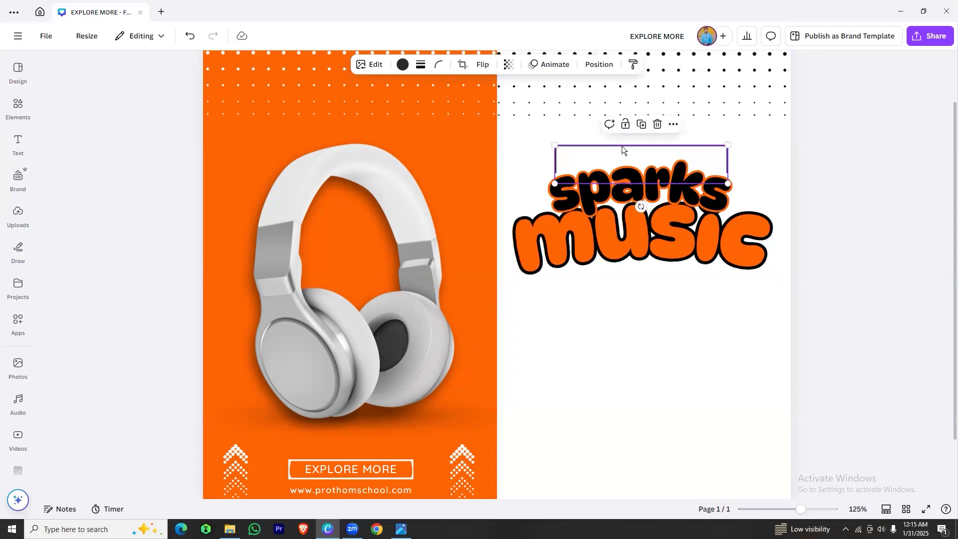
key("ctrl+d")
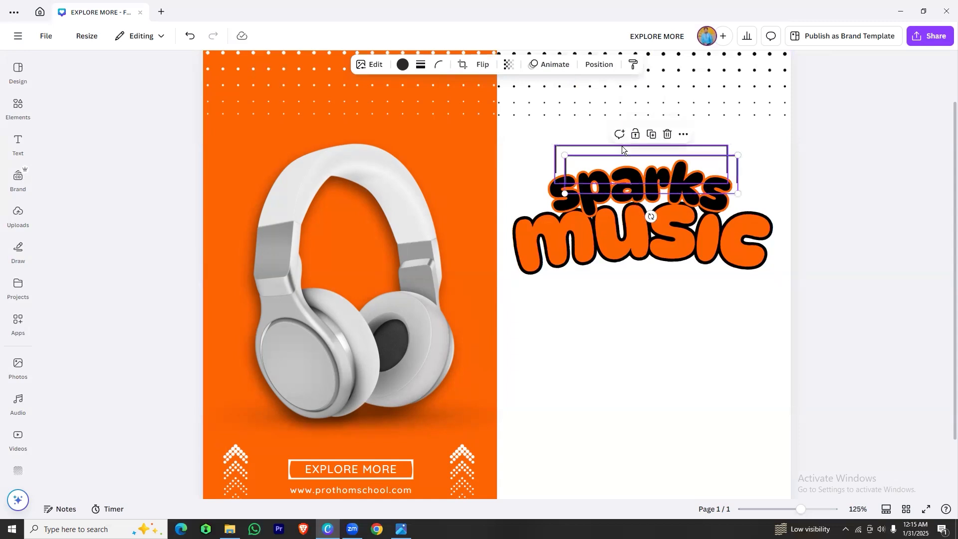
left_click(488, 65)
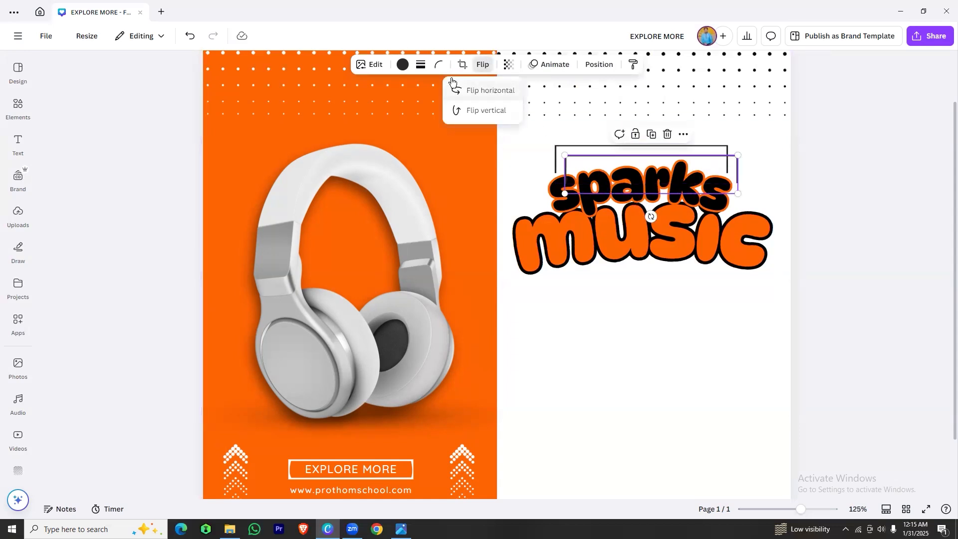
left_click(466, 111)
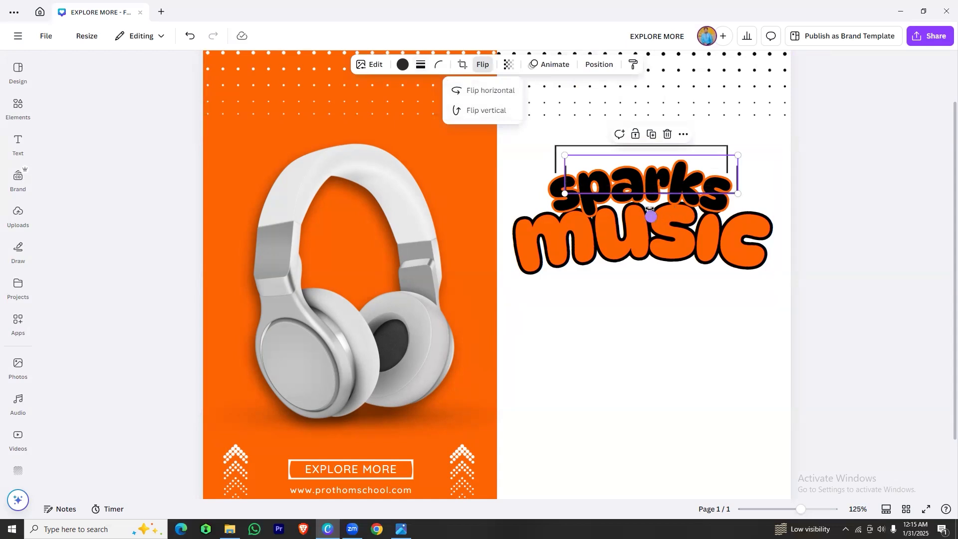
left_click_drag(581, 187, 571, 313)
left_click(481, 448)
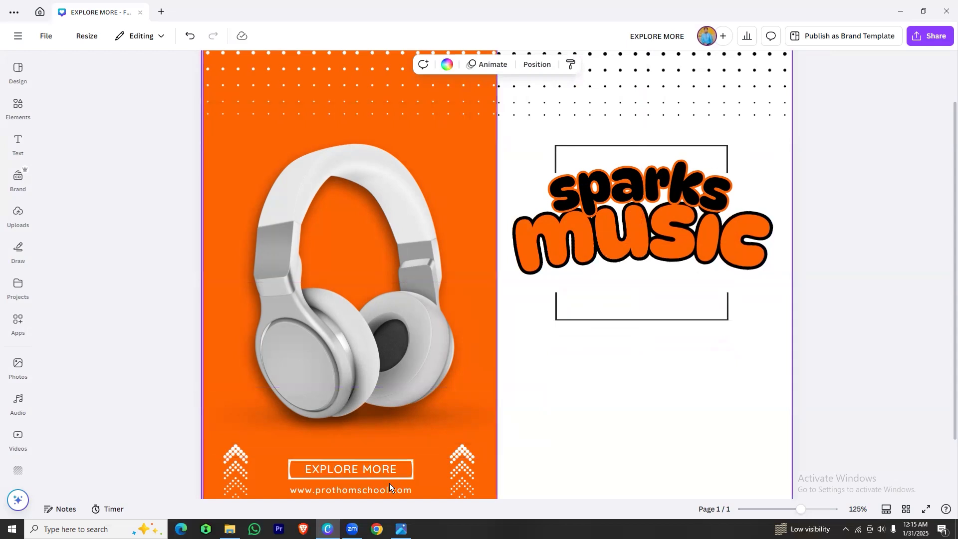
Copy the website text line to below the title, reword it as "Great Sound In New Style" and color it black
left_click(359, 490)
left_click_drag(359, 490, 658, 281)
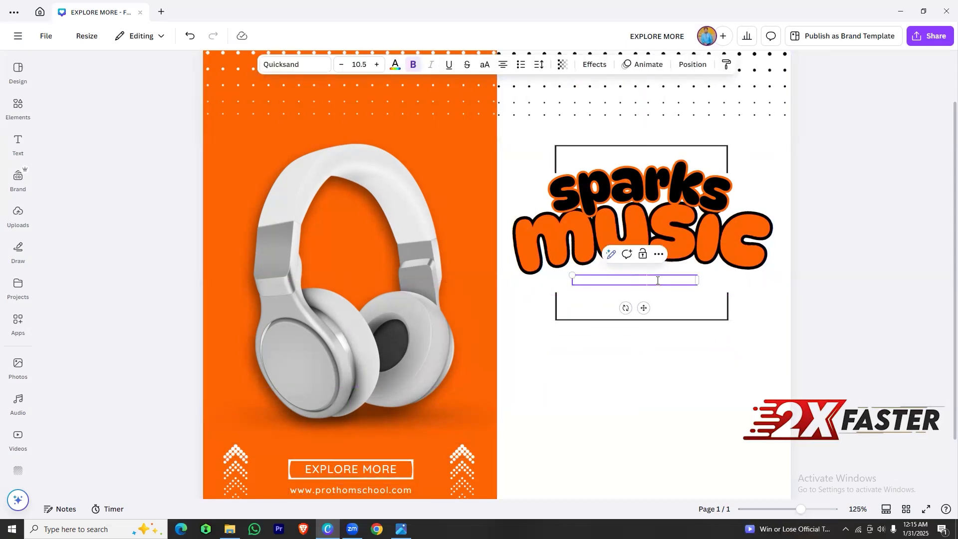
type("tyle")
left_click(395, 64)
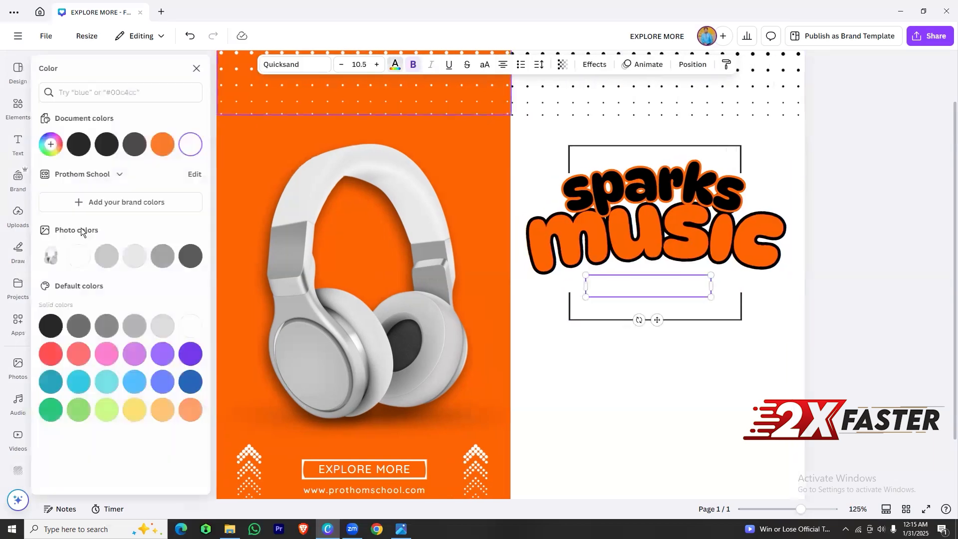
left_click(83, 144)
Set the tagline in Garet Bold, fit it on one line at size 12.9 and set its letter spacing to 188
left_click(295, 64)
left_click(118, 140)
left_click(52, 184)
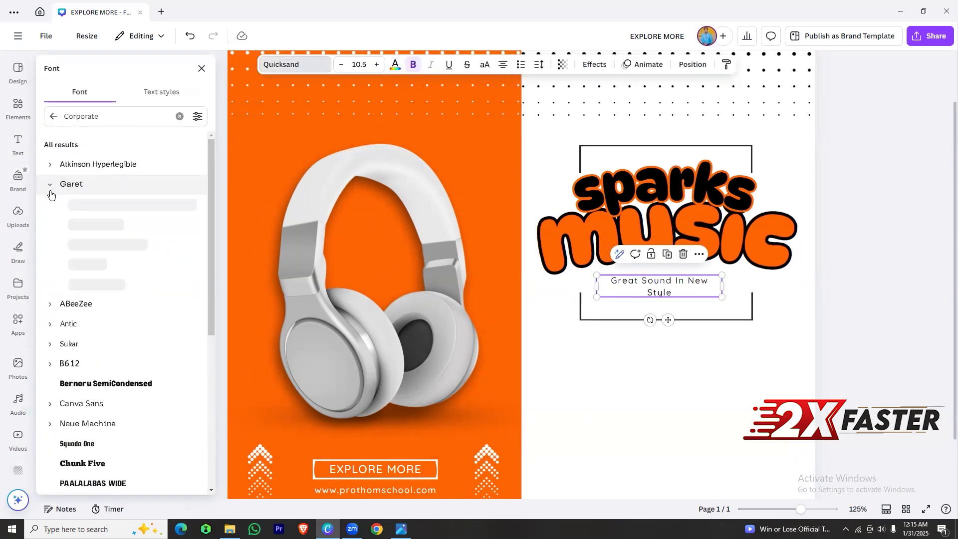
left_click(77, 244)
left_click_drag(722, 285, 776, 282)
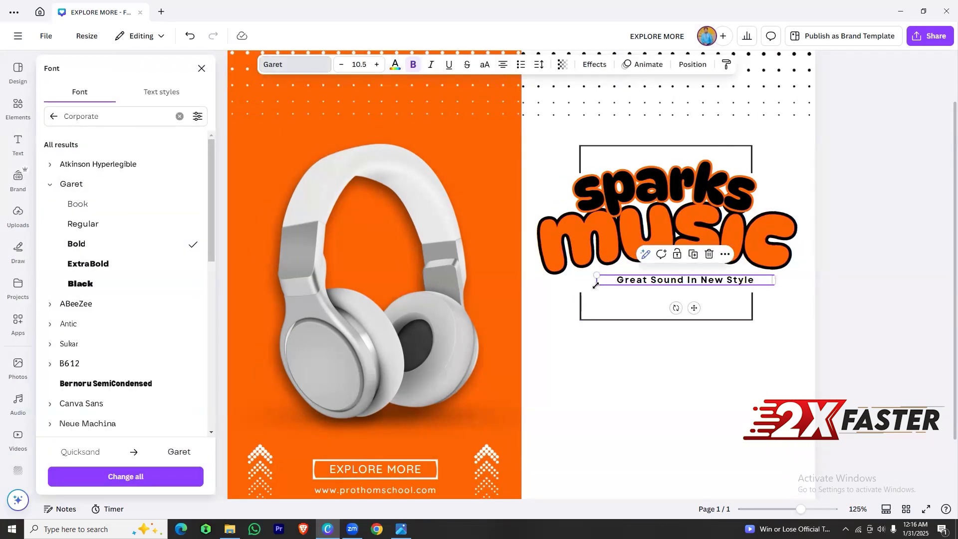
left_click_drag(598, 274, 556, 272)
left_click(540, 65)
left_click_drag(509, 104, 517, 105)
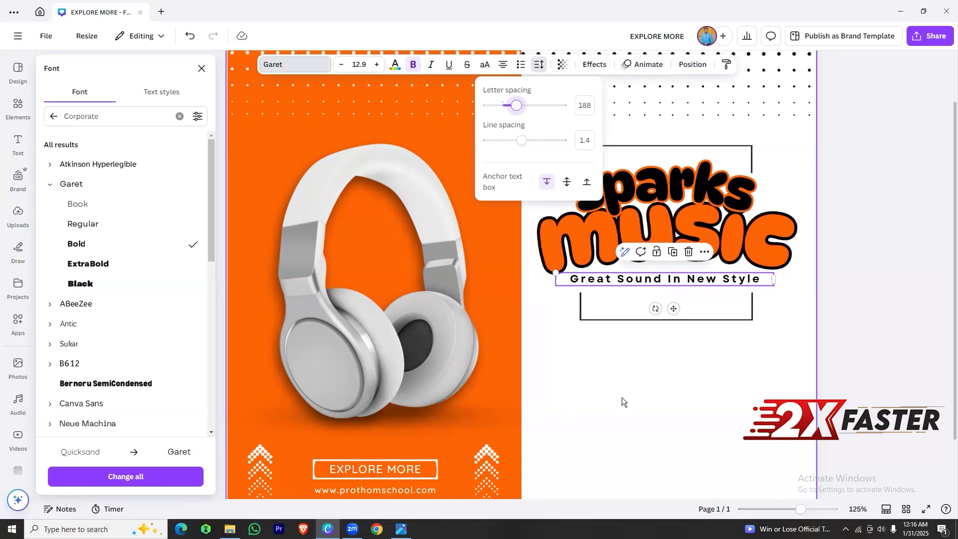
left_click(622, 397)
Search the elements for "arrow" and place the solid black arrowhead, small and pointing up, inside the lower half frame
left_click(629, 320)
left_click(18, 107)
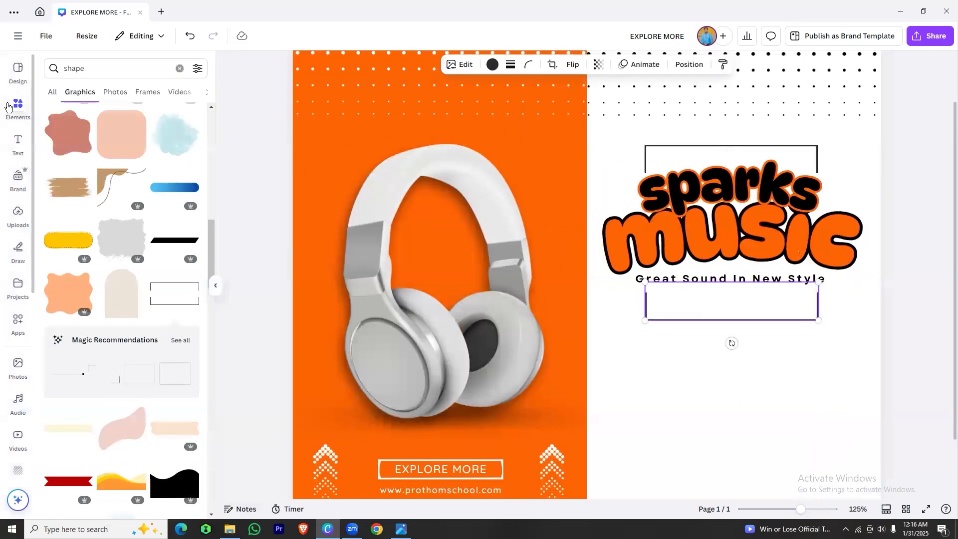
left_click_drag(122, 70, 61, 69)
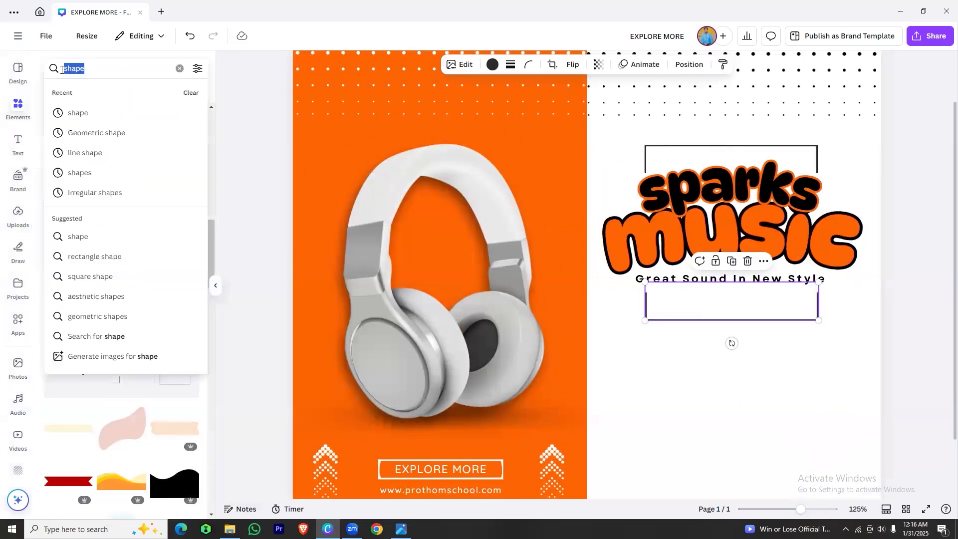
key("BackSpace")
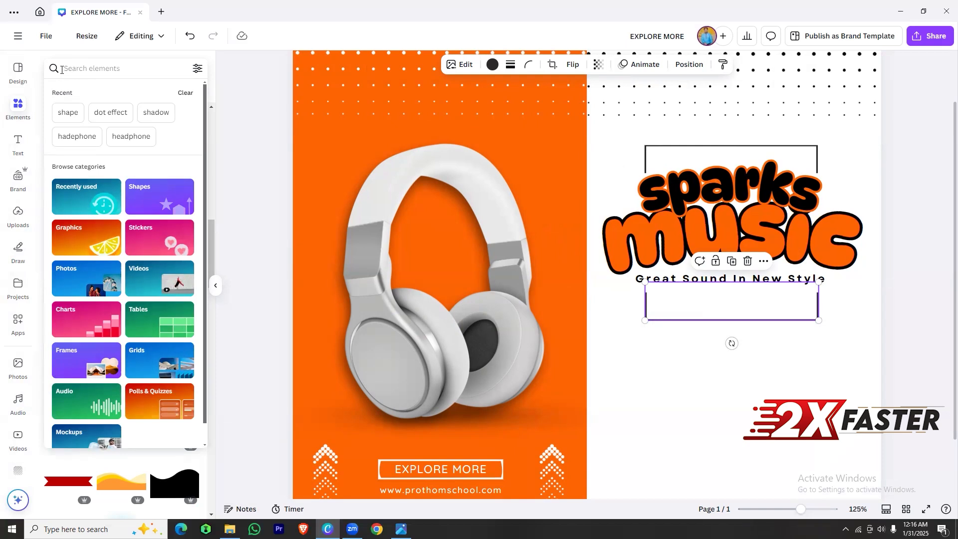
type("arrow")
key("Return")
scroll(96, 311, "down", 5)
left_click_drag(67, 233, 734, 299)
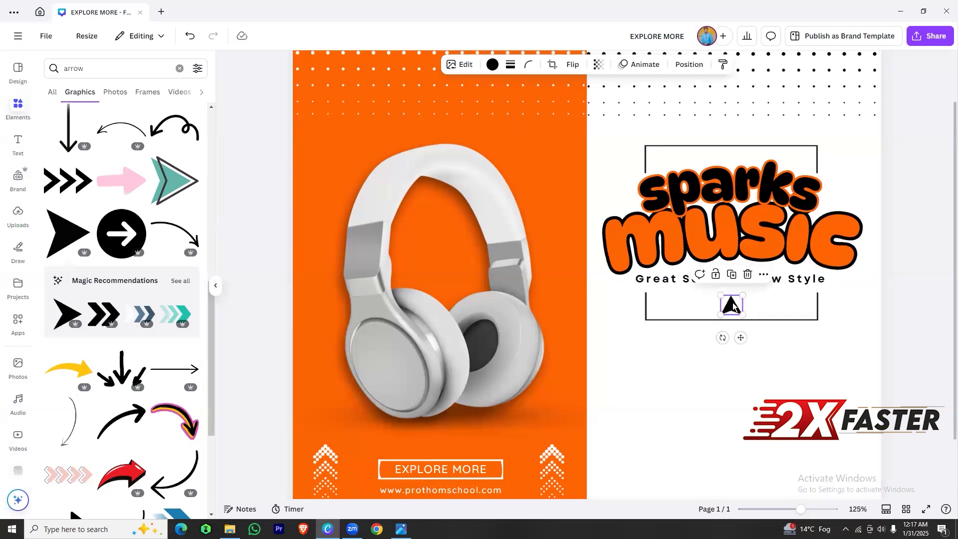
left_click(712, 321)
Find the red 3D "25% OFF" graphic in the elements and place it, scaled down, centered below the lower half frame
scroll(712, 320, "down", 2)
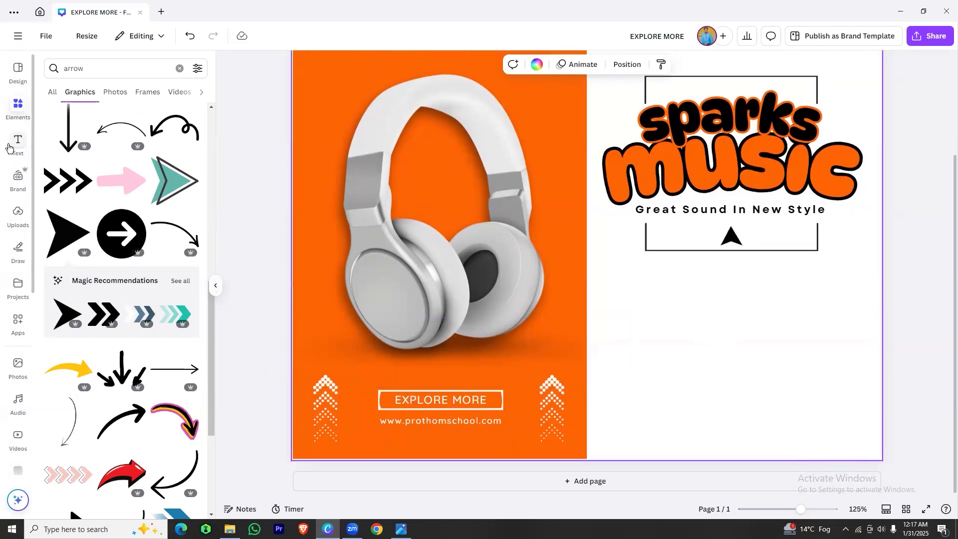
left_click(80, 67)
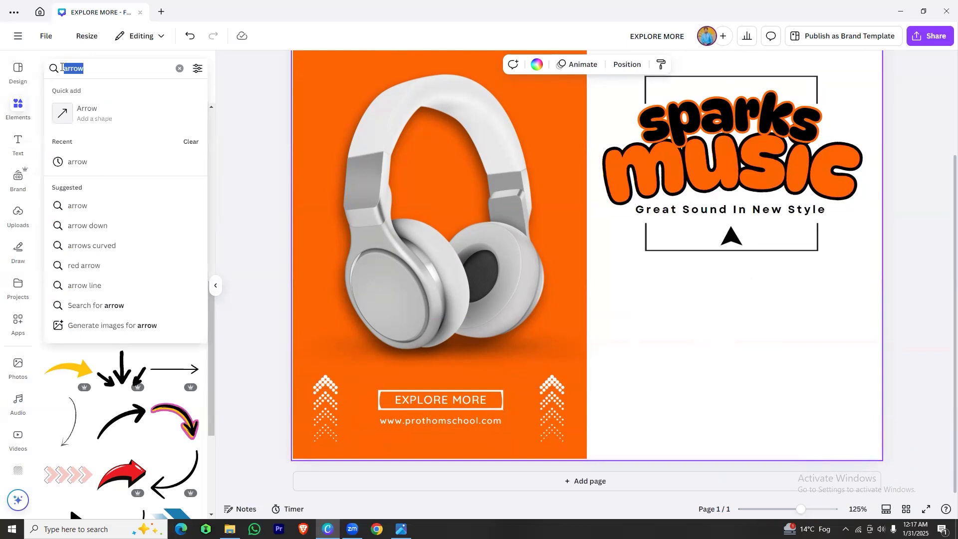
type("25")
left_click(89, 177)
left_click(121, 162)
left_click_drag(471, 223, 495, 293)
left_click_drag(367, 147, 724, 324)
left_click_drag(784, 380, 722, 334)
left_click_drag(650, 293, 685, 317)
left_click_drag(739, 347, 733, 348)
left_click(644, 320)
Add the Prothom School wordmark logo from the brand logos and place it, scaled down, beneath the "25% OFF" graphic
left_click(18, 180)
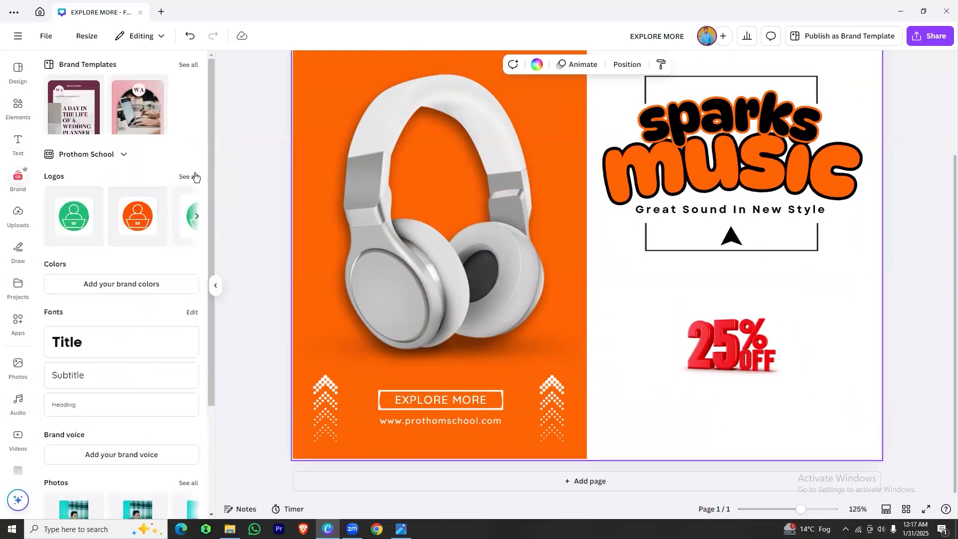
left_click(195, 176)
scroll(150, 289, "down", 4)
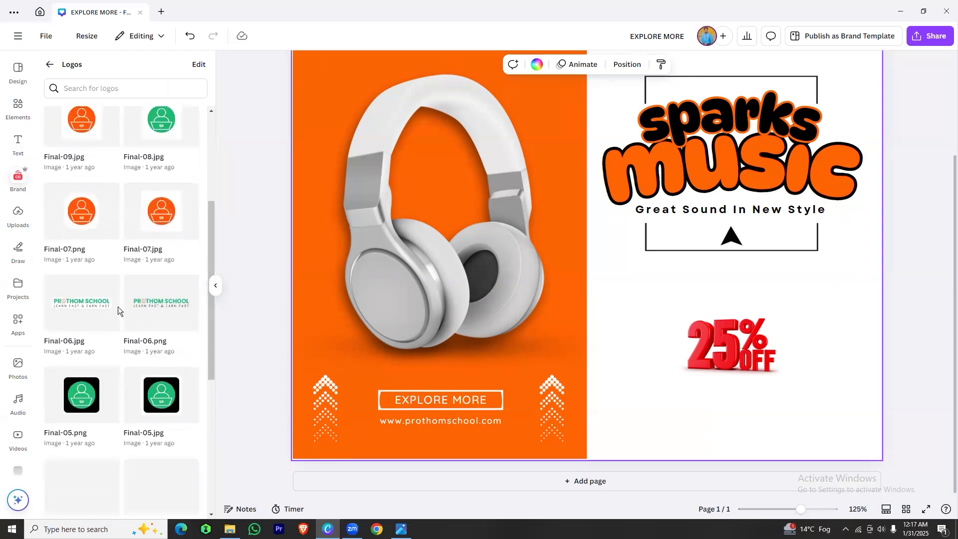
left_click(179, 297)
left_click_drag(581, 245, 613, 439)
left_click_drag(398, 367, 724, 402)
left_click(627, 370)
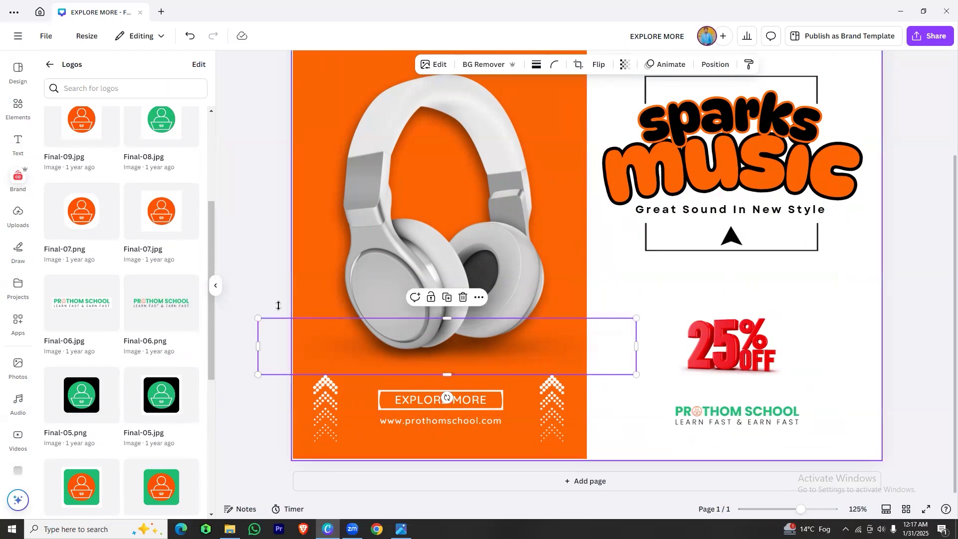
left_click(215, 286)
left_click(828, 273)
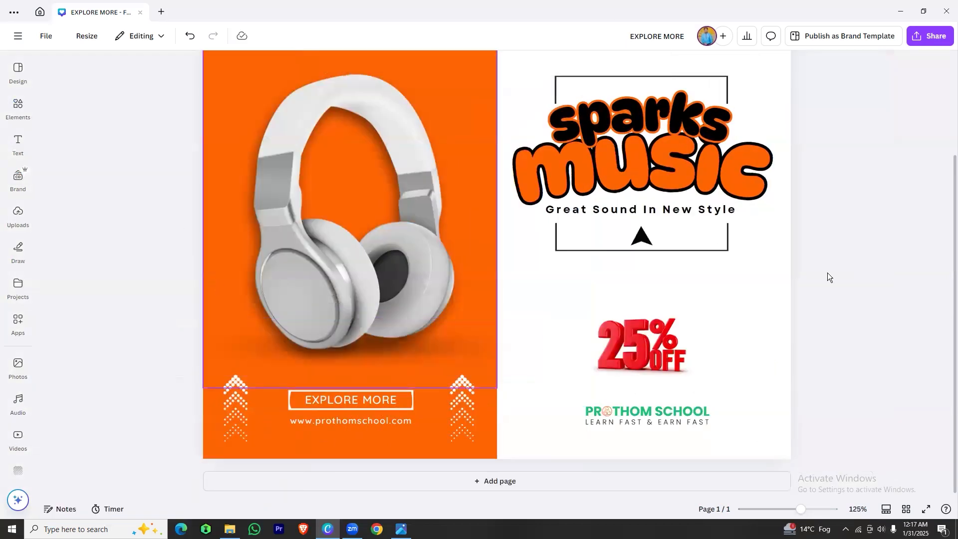
scroll(906, 271, "up", 2)
left_click_drag(802, 512, 795, 504)
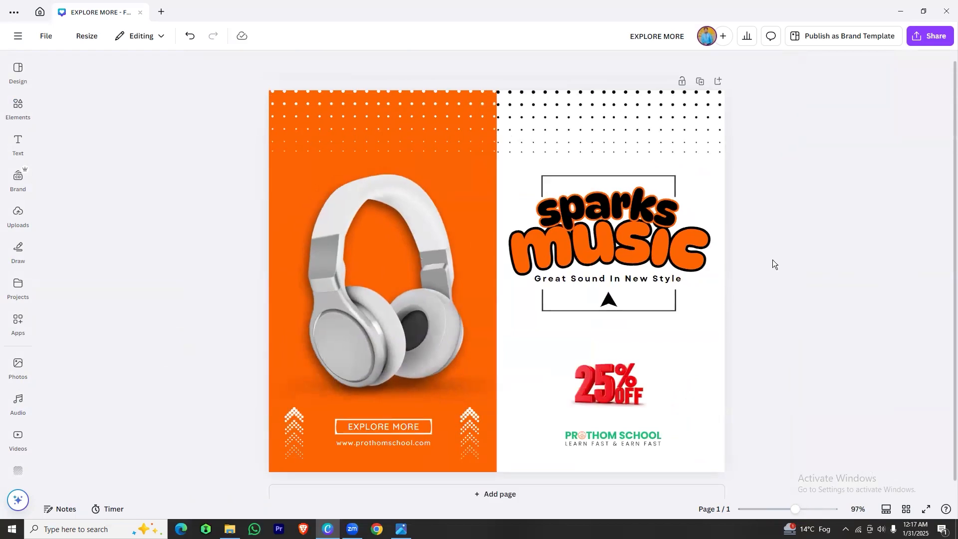
left_click(687, 352)
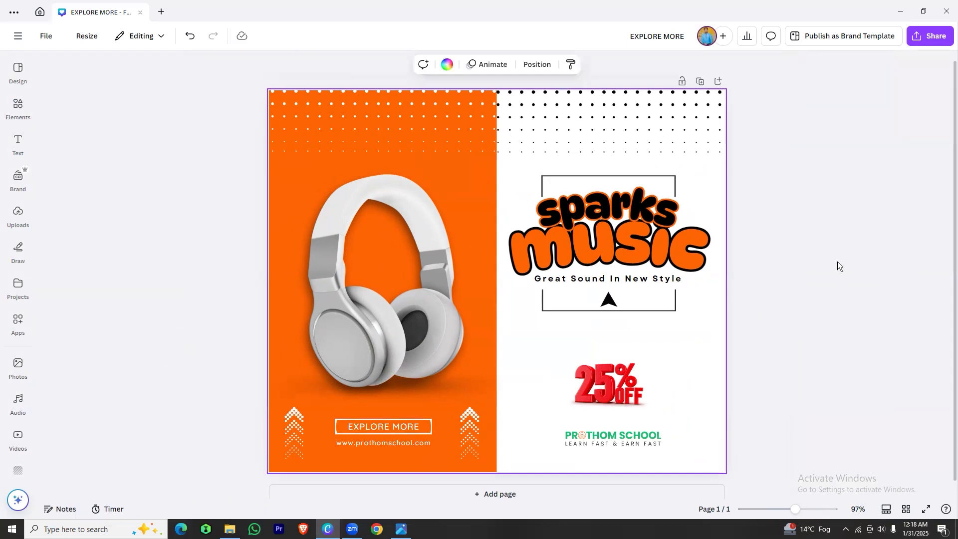